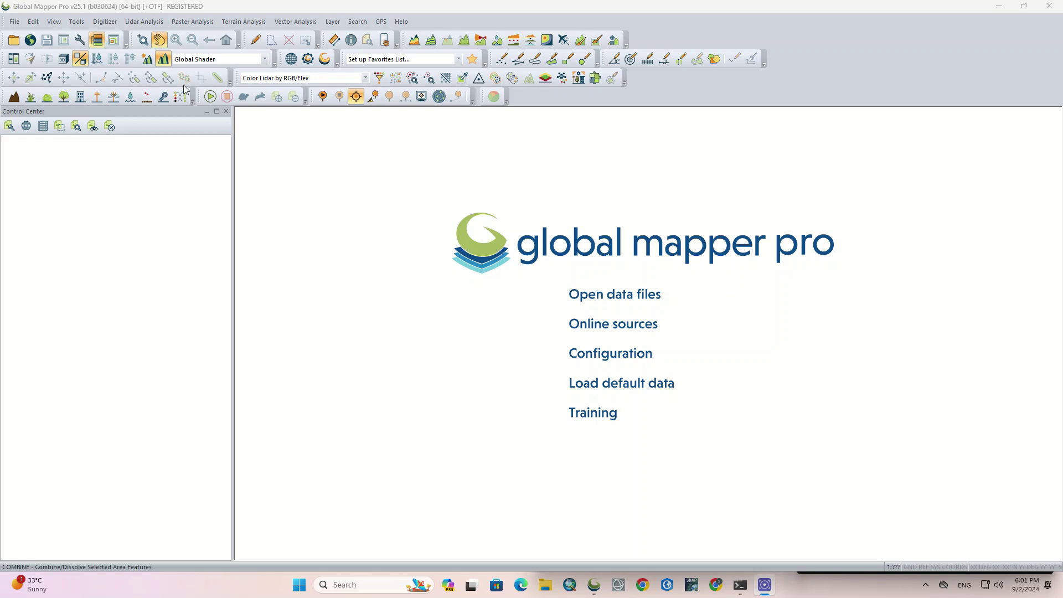
- Load the recent Ostan_Plus_EN.shp layer and label its features with the ADM1_EN attribute
{"action": "left_click", "coordinate": [17, 19]}
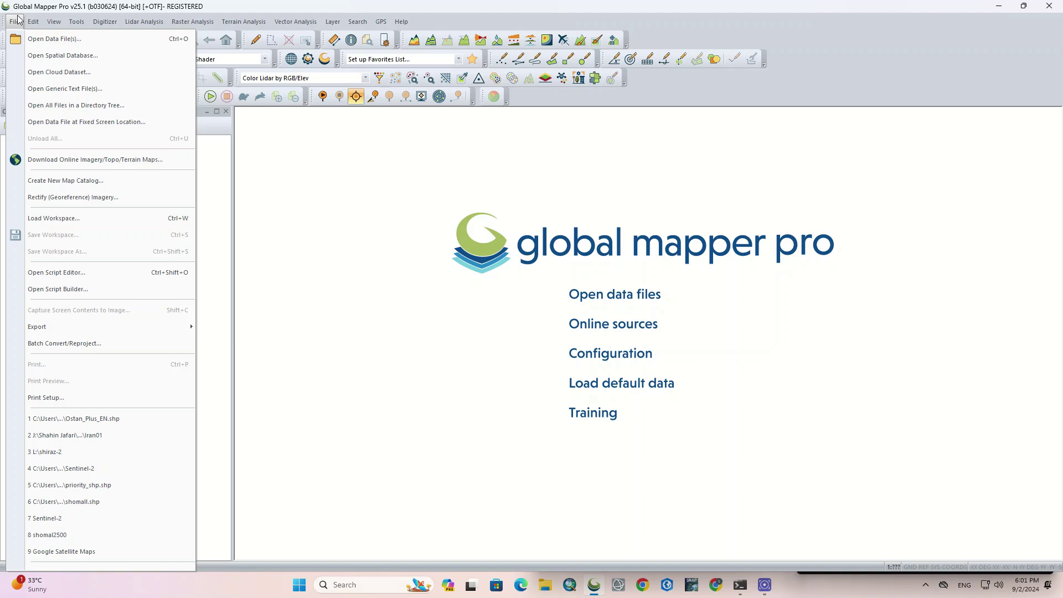
{"action": "left_click", "coordinate": [141, 419]}
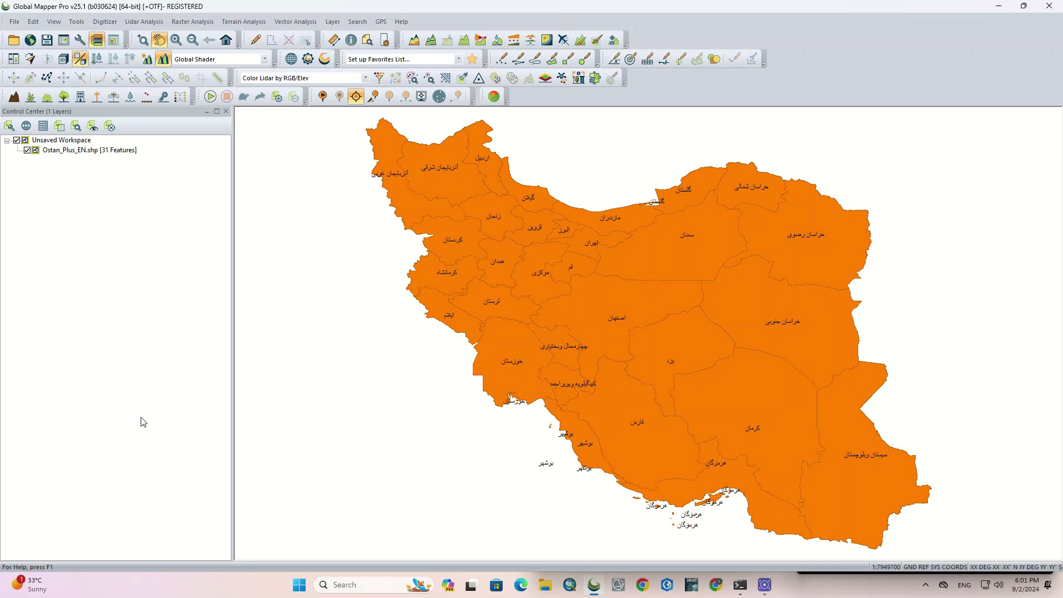
{"action": "left_click", "coordinate": [89, 151]}
{"action": "double_click", "coordinate": [88, 150]}
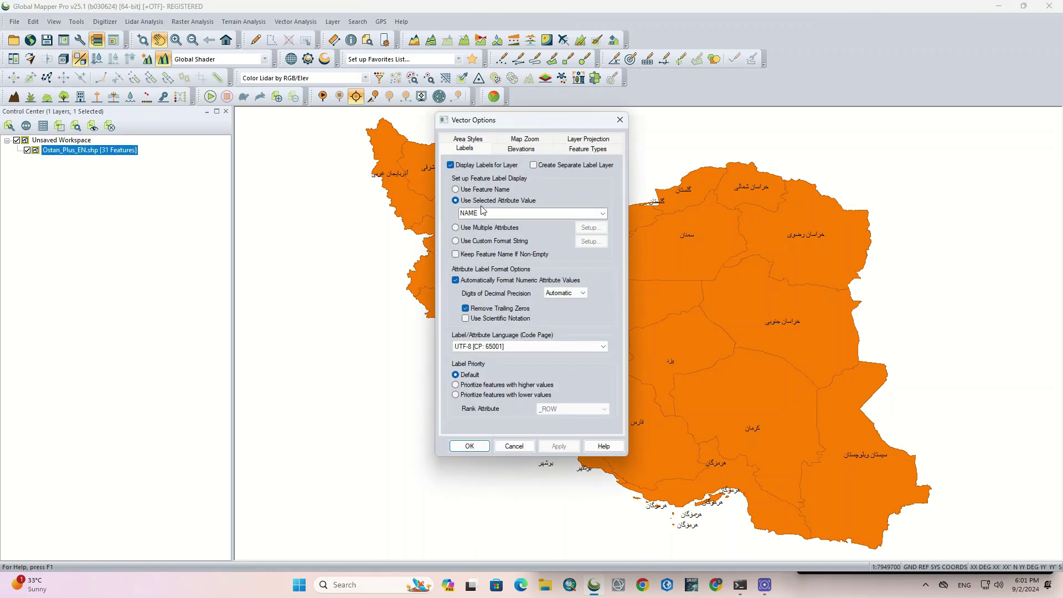
{"action": "left_click", "coordinate": [603, 213]}
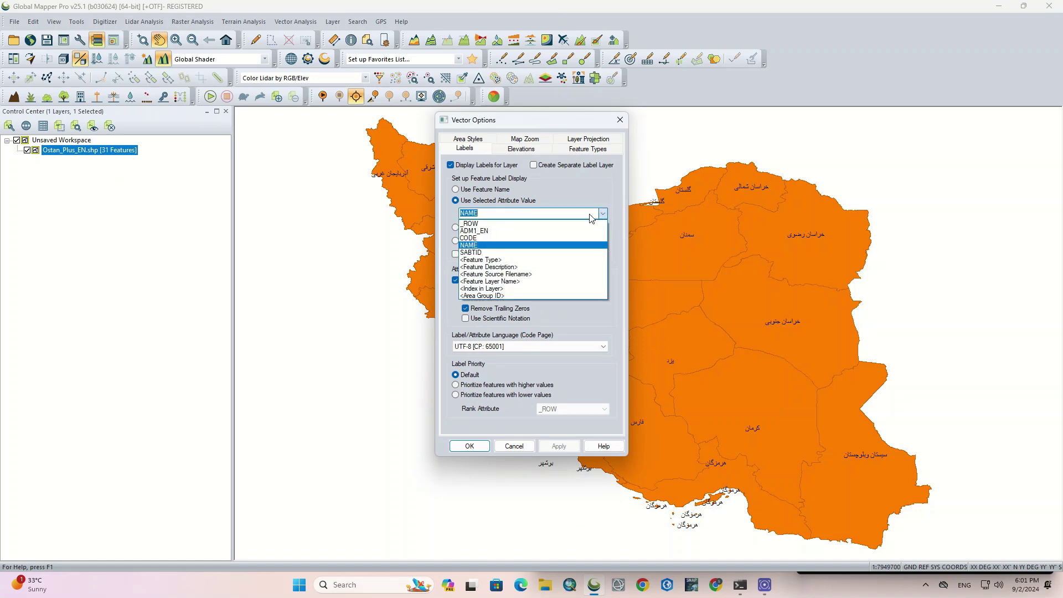
{"action": "left_click", "coordinate": [578, 232]}
{"action": "left_click", "coordinate": [471, 446]}
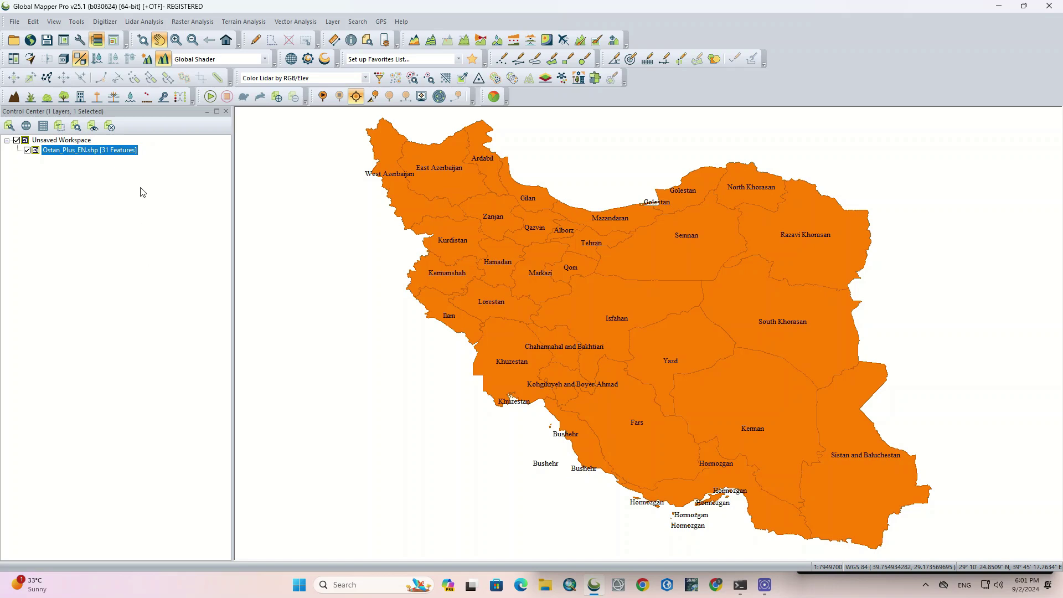
- Create a separate label layer for the Ostan_Plus_EN.shp province layer
{"action": "right_click", "coordinate": [125, 149]}
{"action": "left_click", "coordinate": [116, 156]}
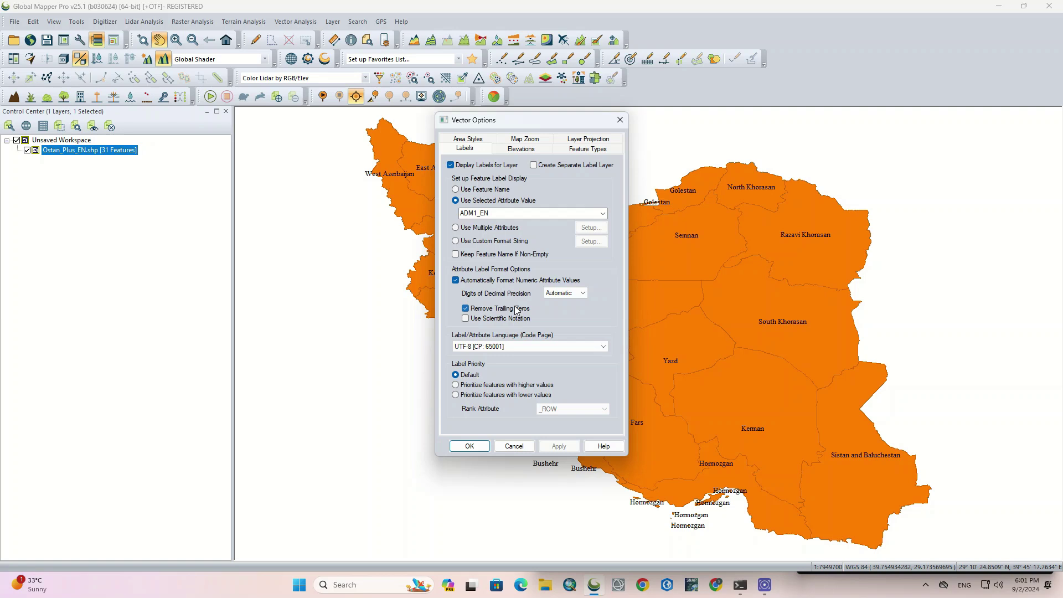
{"action": "left_click", "coordinate": [545, 167]}
{"action": "left_click", "coordinate": [560, 451]}
{"action": "left_click", "coordinate": [470, 446]}
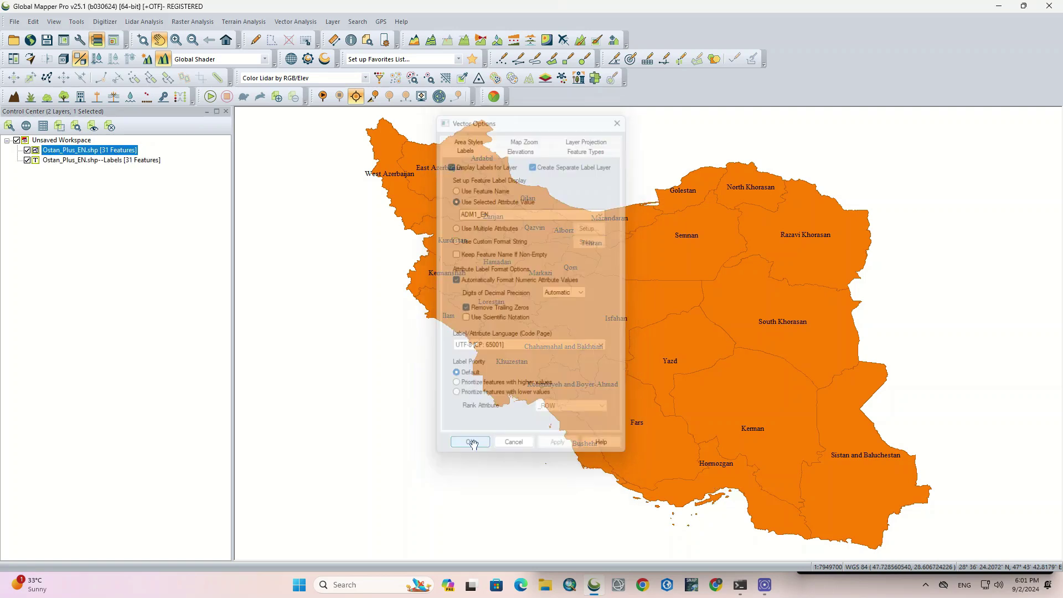
{"action": "left_click", "coordinate": [829, 574]}
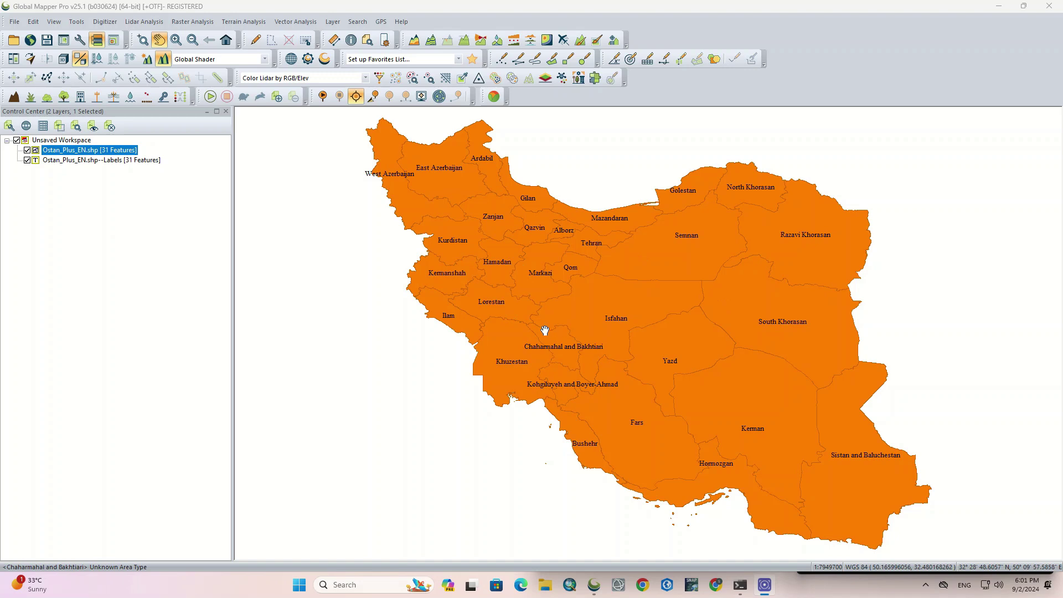
- Select the Mazandaran province polygon with the Digitizer tool
{"action": "left_click", "coordinate": [256, 40]}
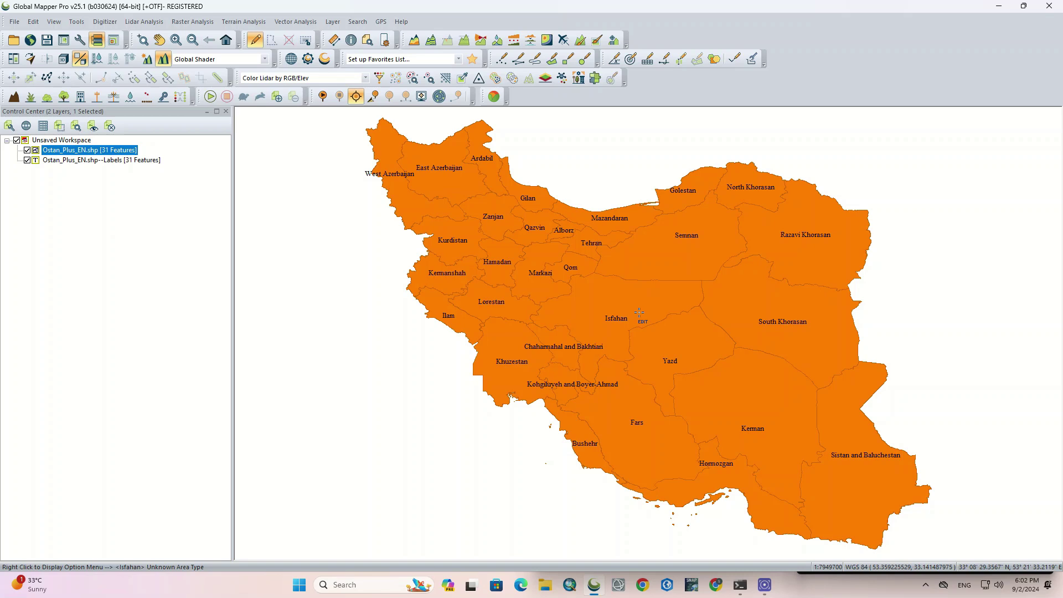
{"action": "left_click", "coordinate": [634, 225]}
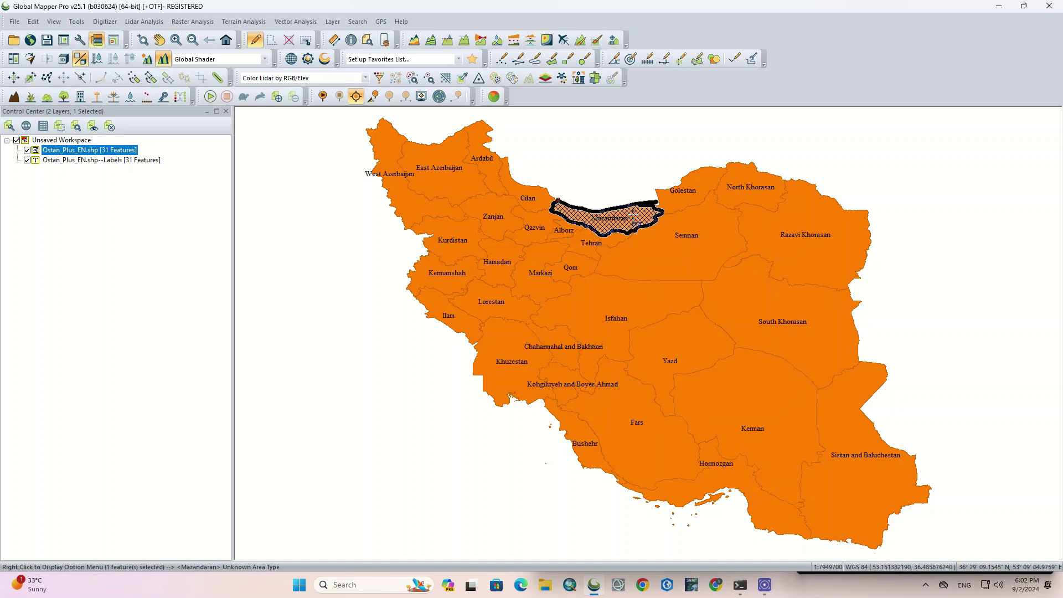
{"action": "left_click", "coordinate": [641, 247]}
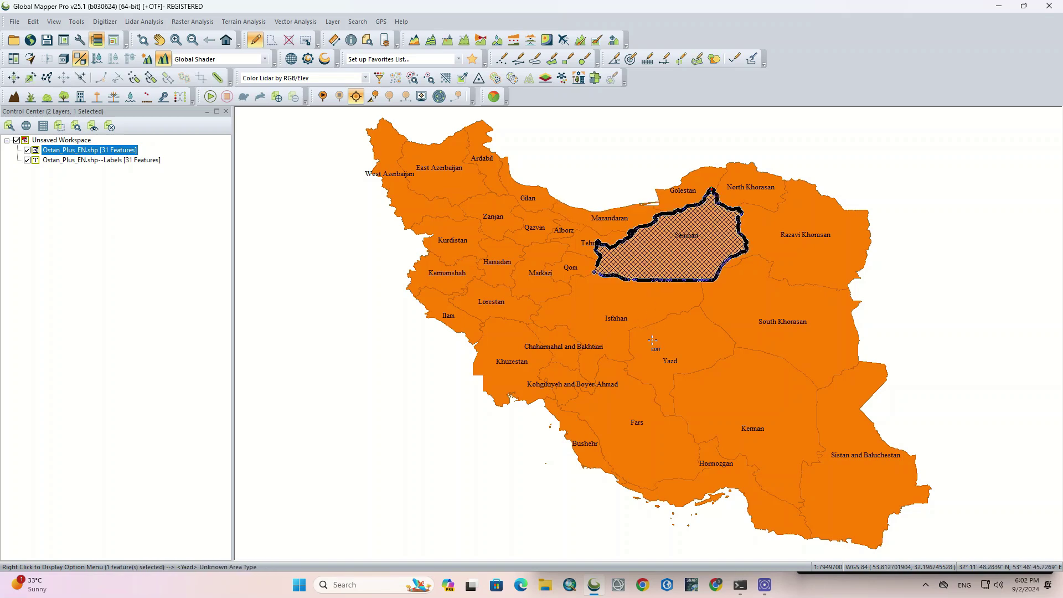
{"action": "left_click", "coordinate": [655, 382]}
{"action": "left_click", "coordinate": [643, 218]}
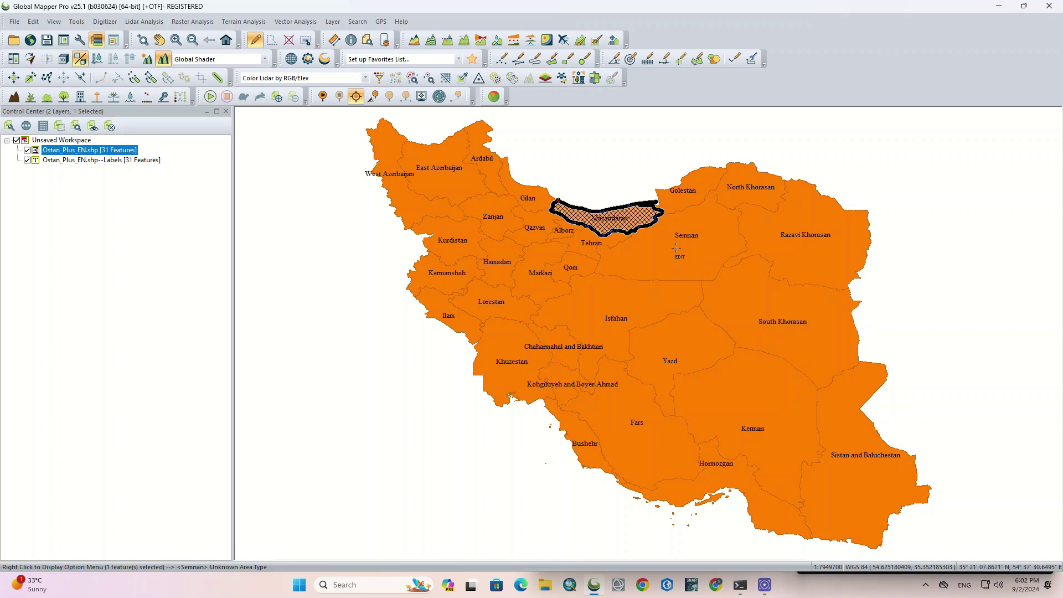
- Download SRTM Worldwide Elevation Data (1-arc-second Resolution, SRTM Plus V3) within the currently selected Mazandaran polygon
{"action": "left_click", "coordinate": [29, 41]}
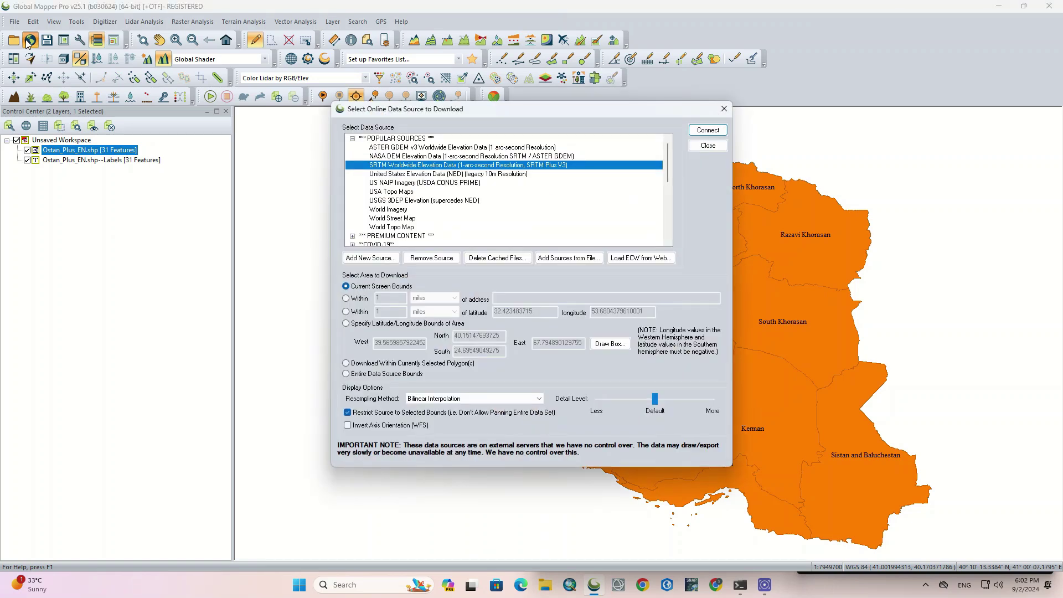
{"action": "left_click", "coordinate": [352, 139]}
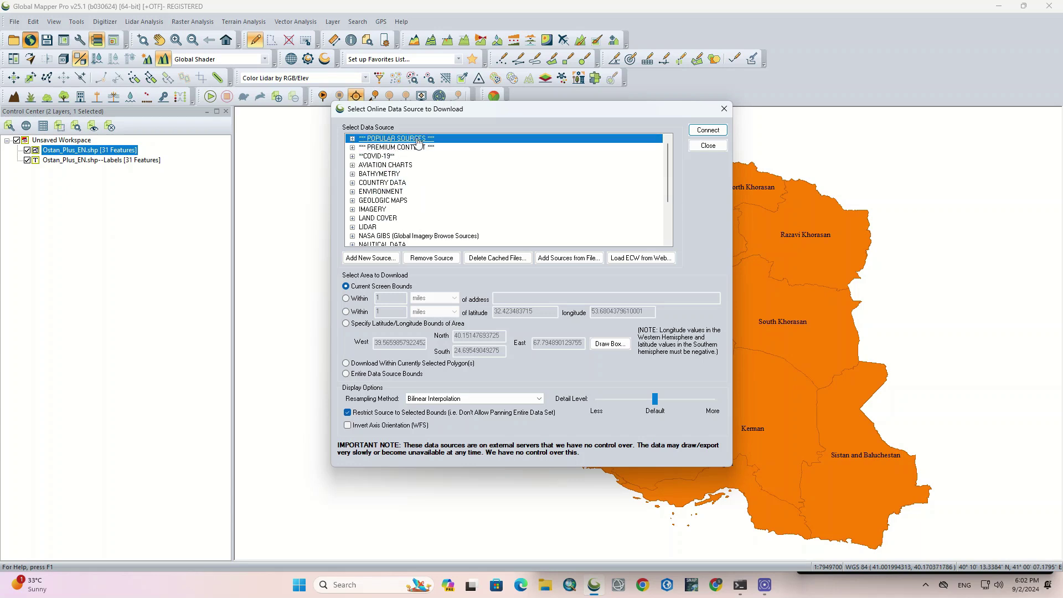
{"action": "scroll", "coordinate": [416, 189], "scroll_direction": "down", "scroll_amount": 3}
{"action": "left_click", "coordinate": [352, 227]}
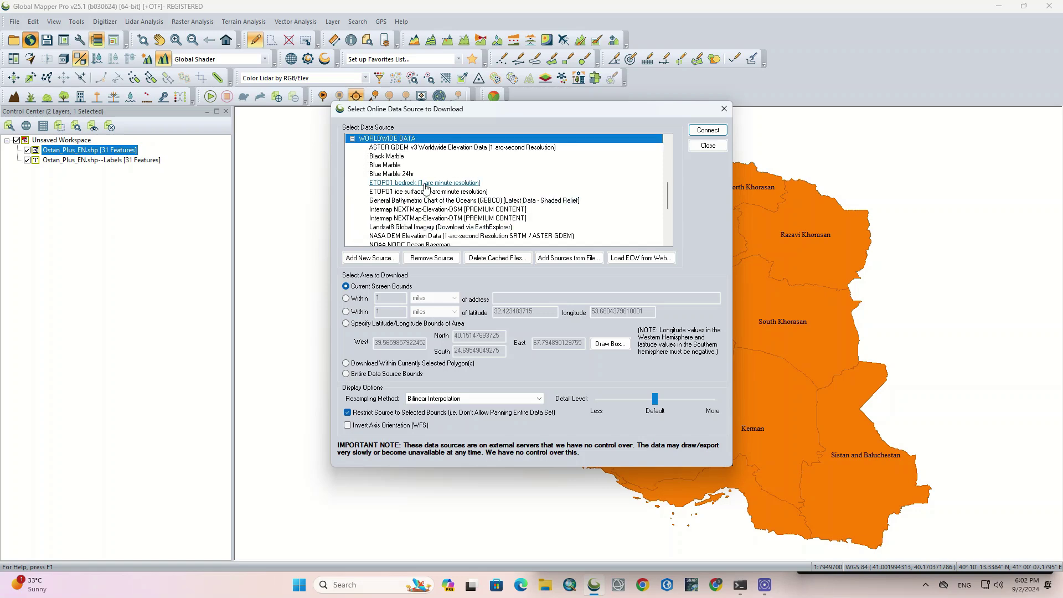
{"action": "scroll", "coordinate": [421, 188], "scroll_direction": "down", "scroll_amount": 1}
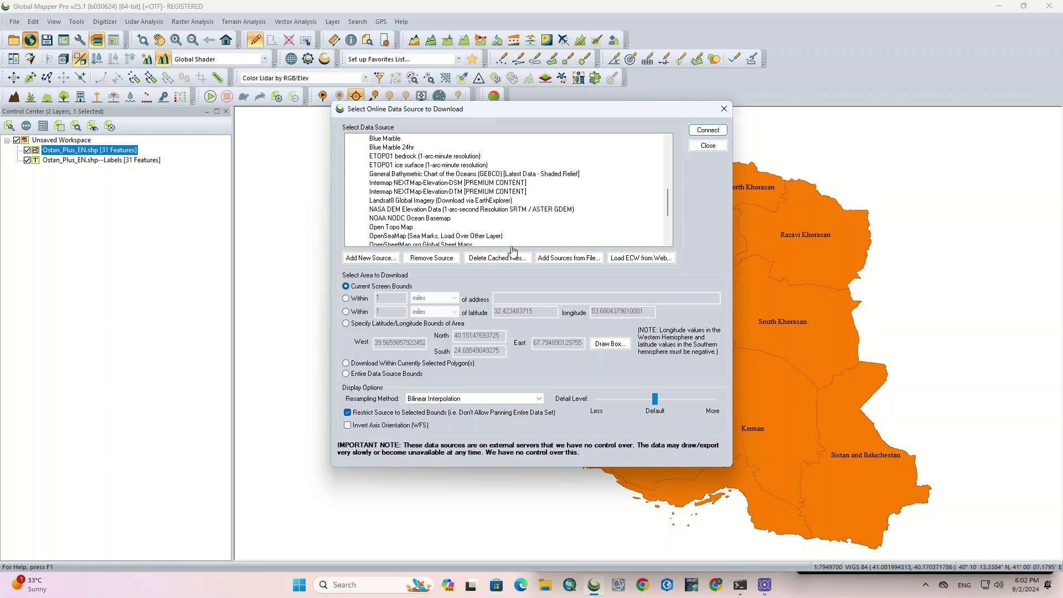
{"action": "scroll", "coordinate": [510, 244], "scroll_direction": "down", "scroll_amount": 2}
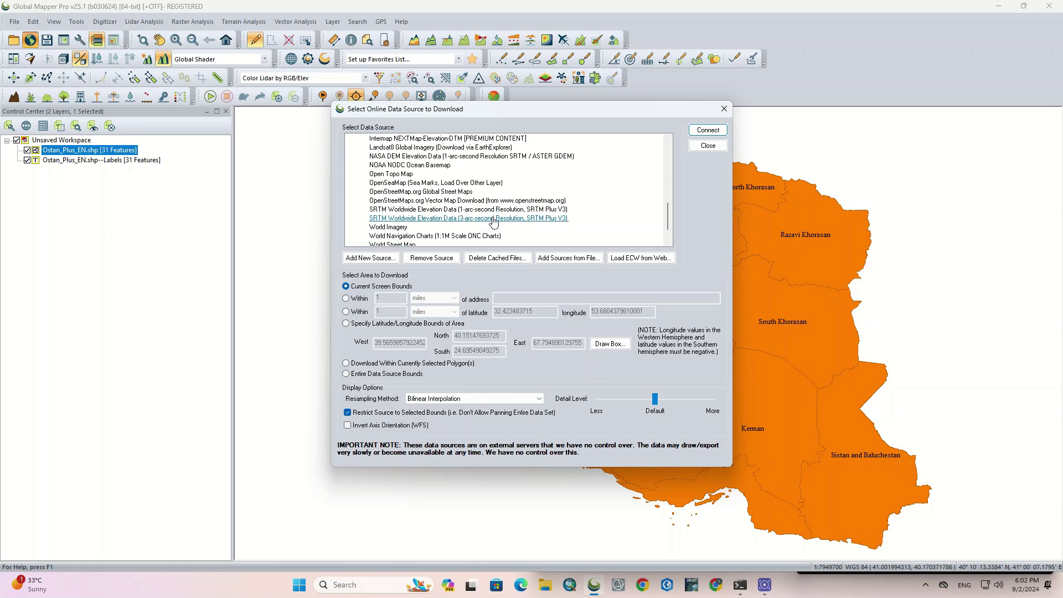
{"action": "left_click", "coordinate": [468, 212]}
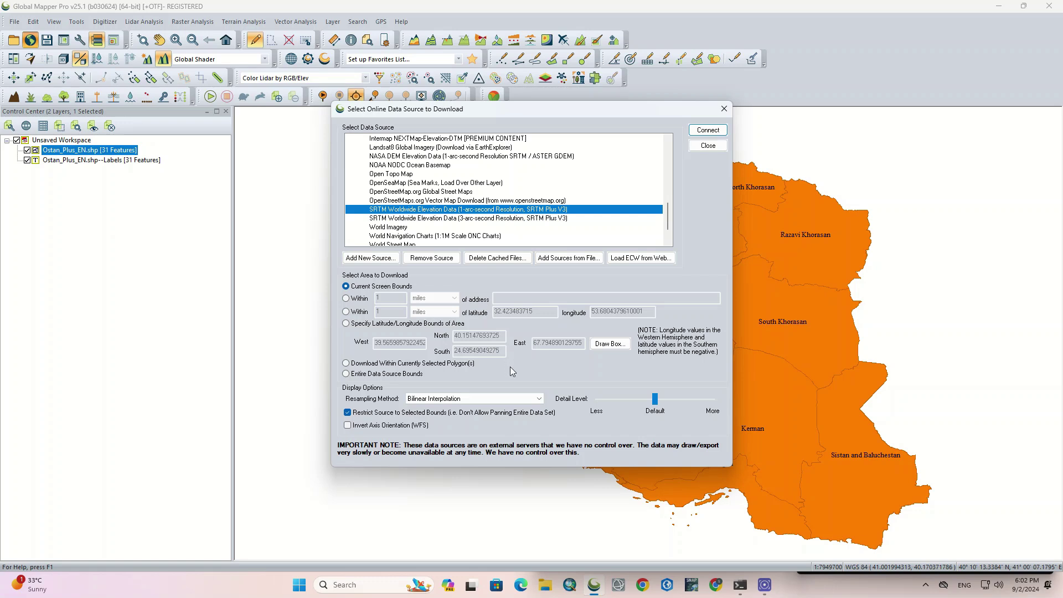
{"action": "left_click", "coordinate": [356, 365]}
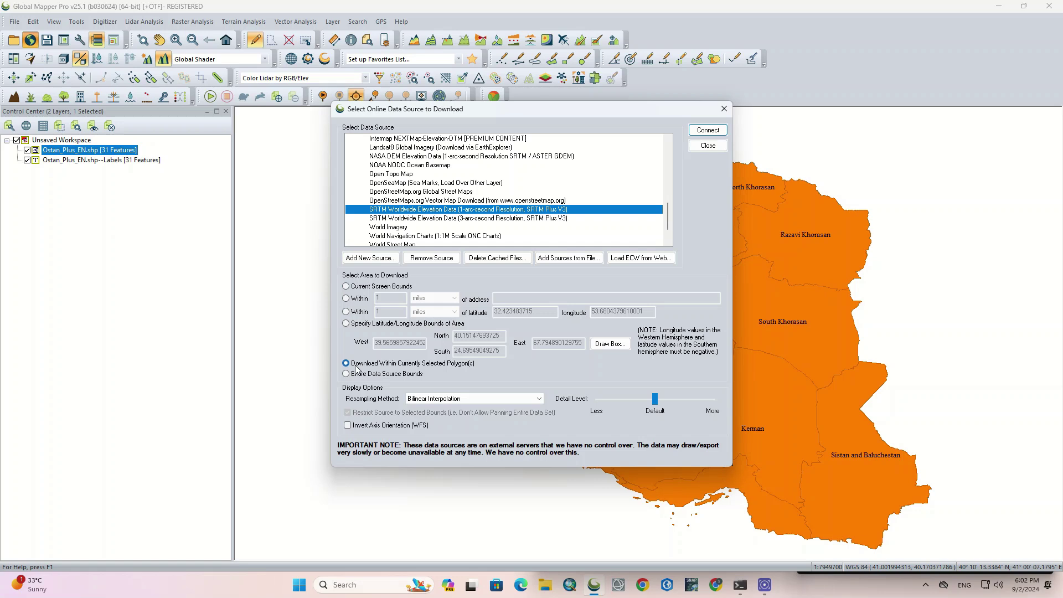
{"action": "left_click", "coordinate": [709, 130]}
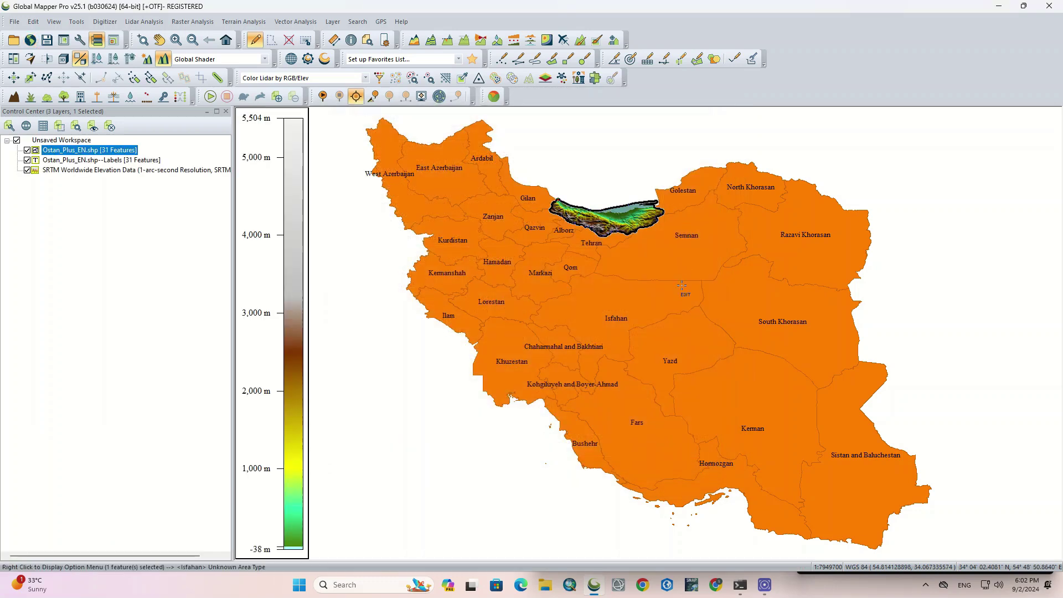
- Zoom to the downloaded Mazandaran elevation layer and turn off its hill shading
{"action": "right_click", "coordinate": [85, 177]}
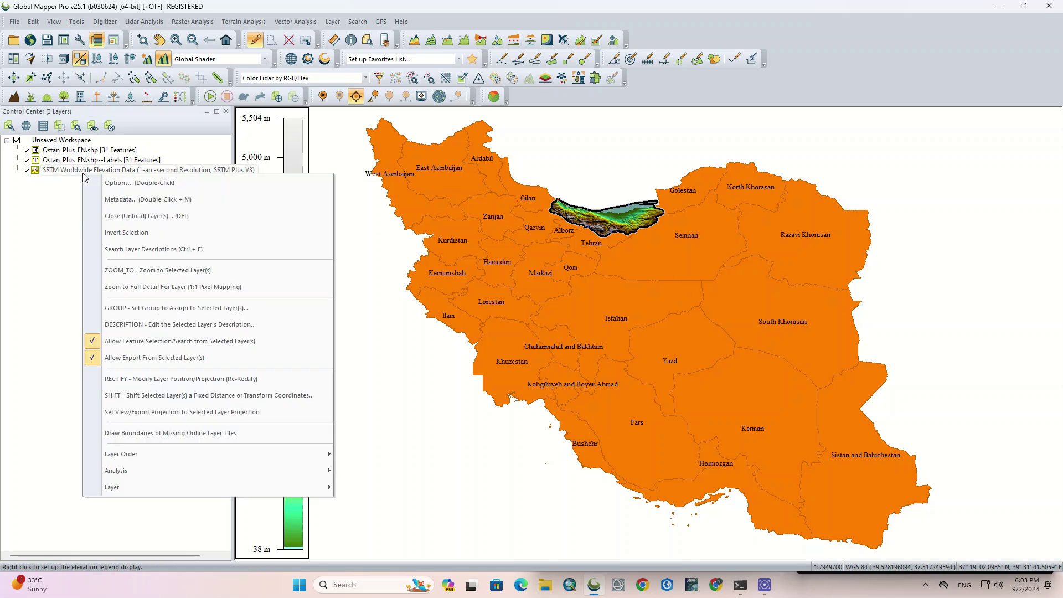
{"action": "left_click", "coordinate": [144, 271]}
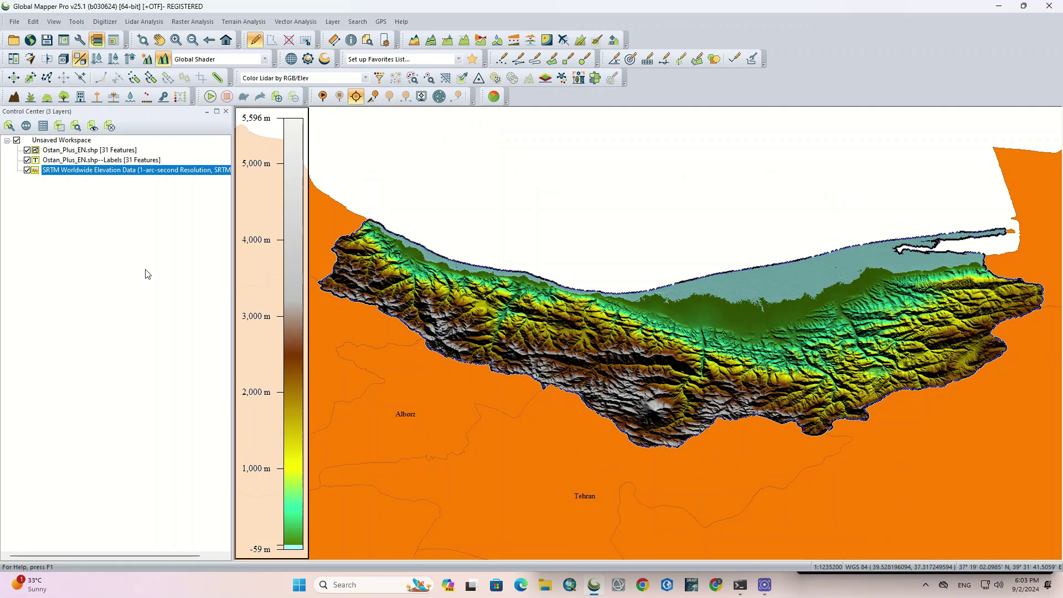
{"action": "left_click", "coordinate": [164, 60]}
{"action": "left_click", "coordinate": [164, 61]}
{"action": "left_click", "coordinate": [164, 61]}
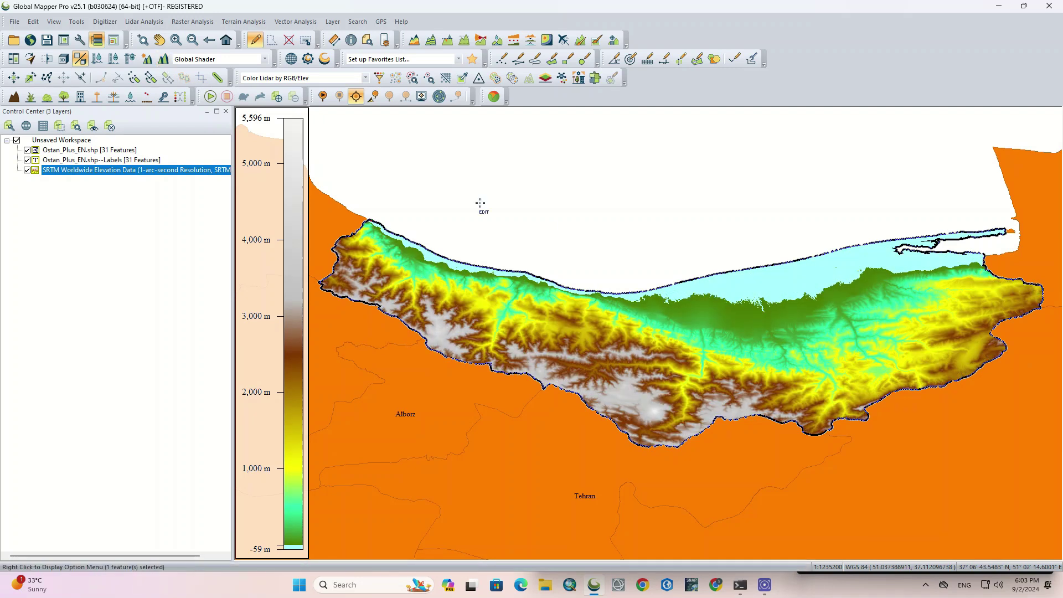
- Select the Sistan and Baluchestan province and download 1-arc-second SRTM elevation data within that polygon
{"action": "scroll", "coordinate": [600, 236], "scroll_direction": "down", "scroll_amount": 1}
{"action": "scroll", "coordinate": [590, 210], "scroll_direction": "down", "scroll_amount": 1}
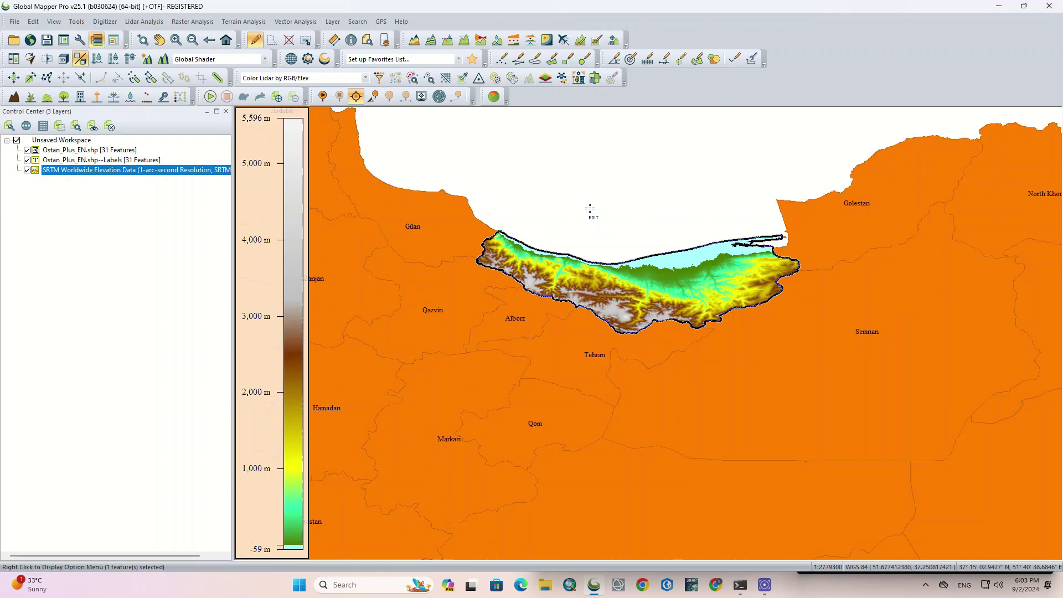
{"action": "scroll", "coordinate": [591, 211], "scroll_direction": "down", "scroll_amount": 1}
{"action": "scroll", "coordinate": [589, 209], "scroll_direction": "down", "scroll_amount": 1}
{"action": "scroll", "coordinate": [588, 207], "scroll_direction": "down", "scroll_amount": 1}
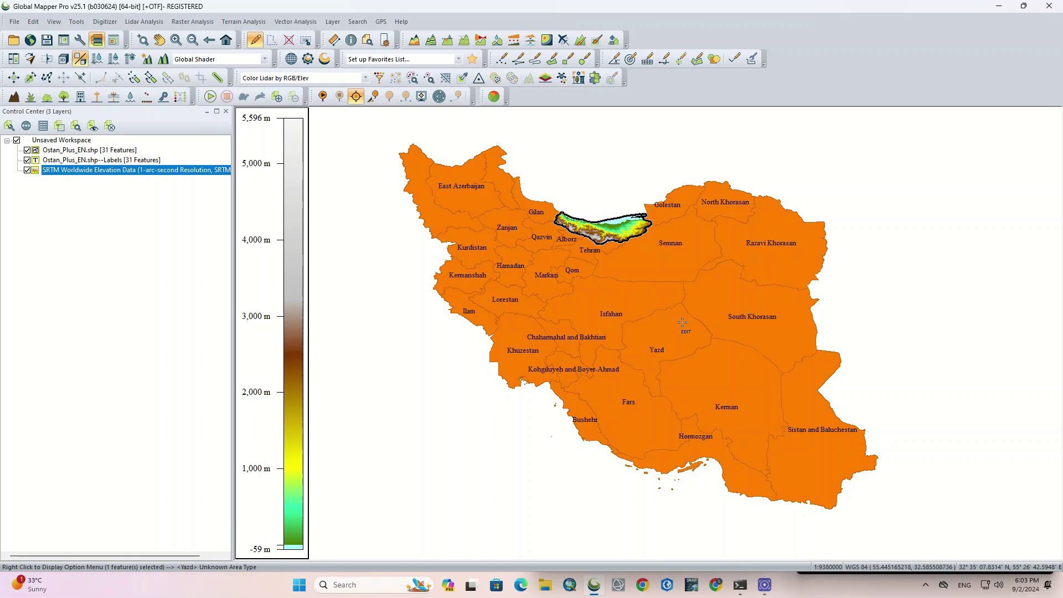
{"action": "left_click", "coordinate": [815, 443]}
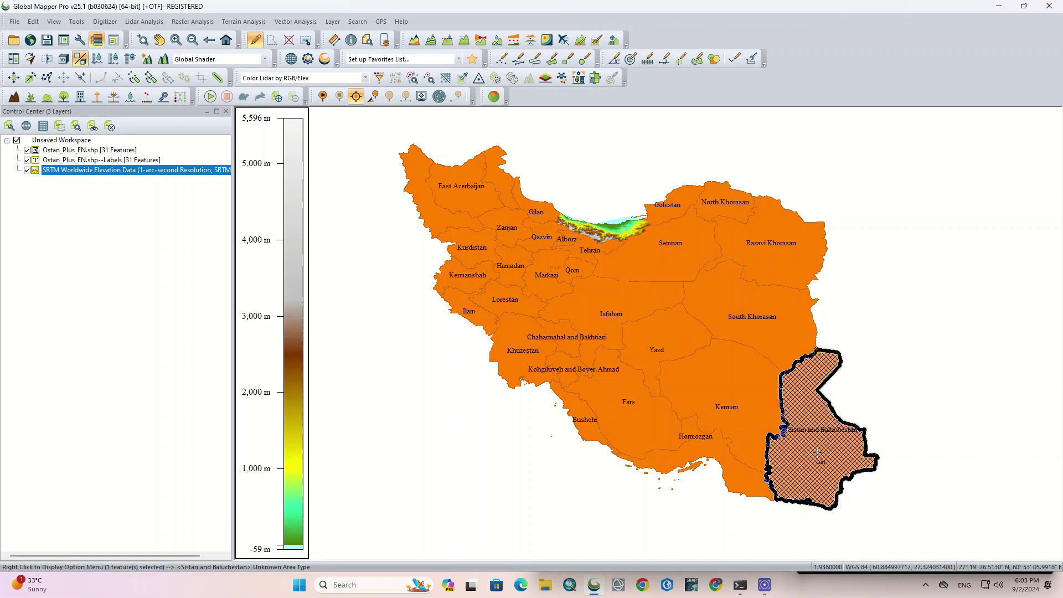
{"action": "left_click", "coordinate": [30, 39]}
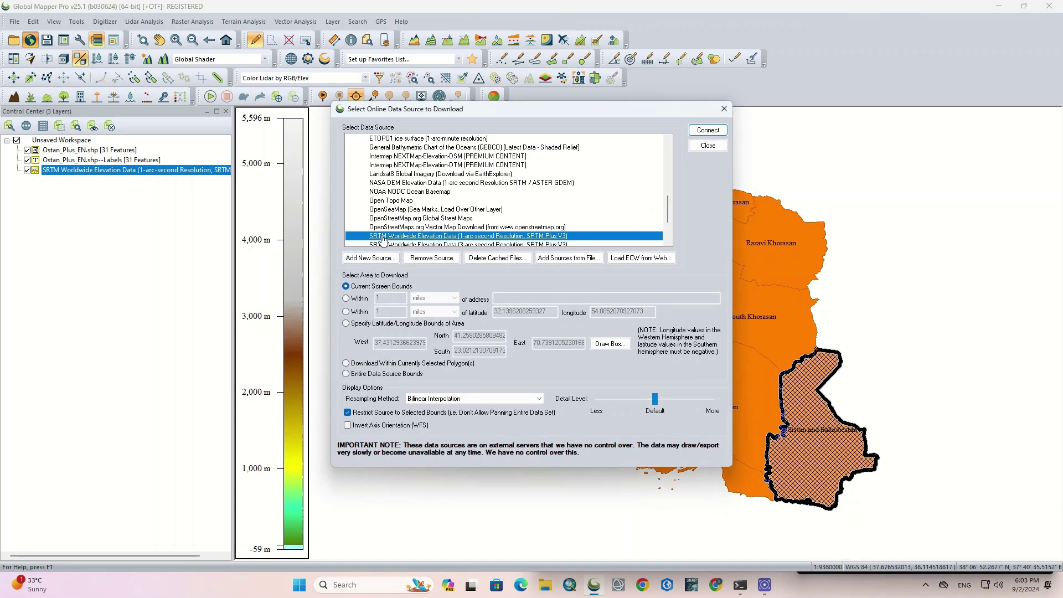
{"action": "left_click", "coordinate": [433, 367]}
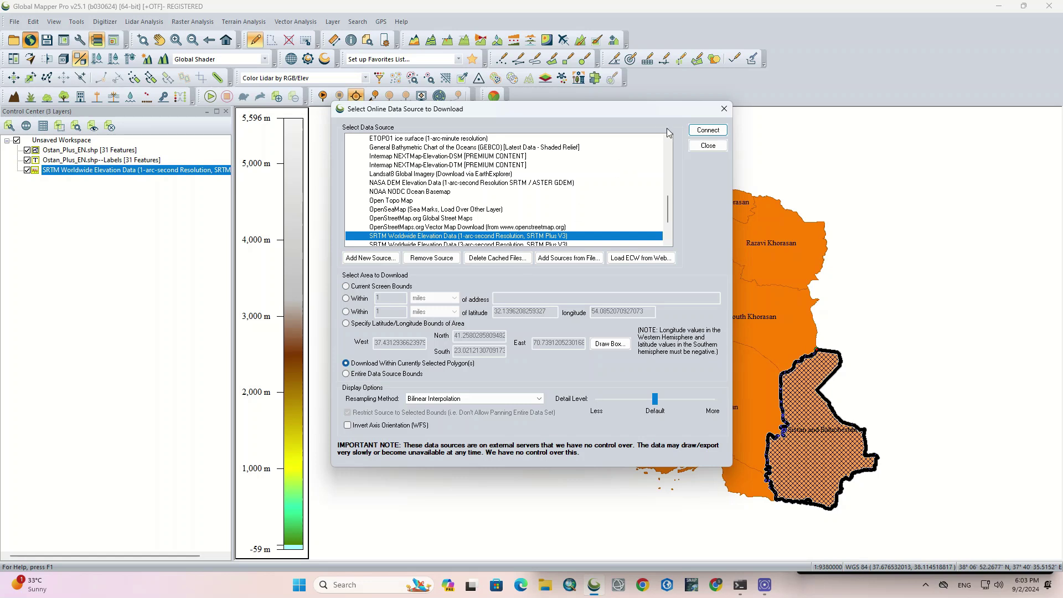
{"action": "left_click", "coordinate": [708, 130]}
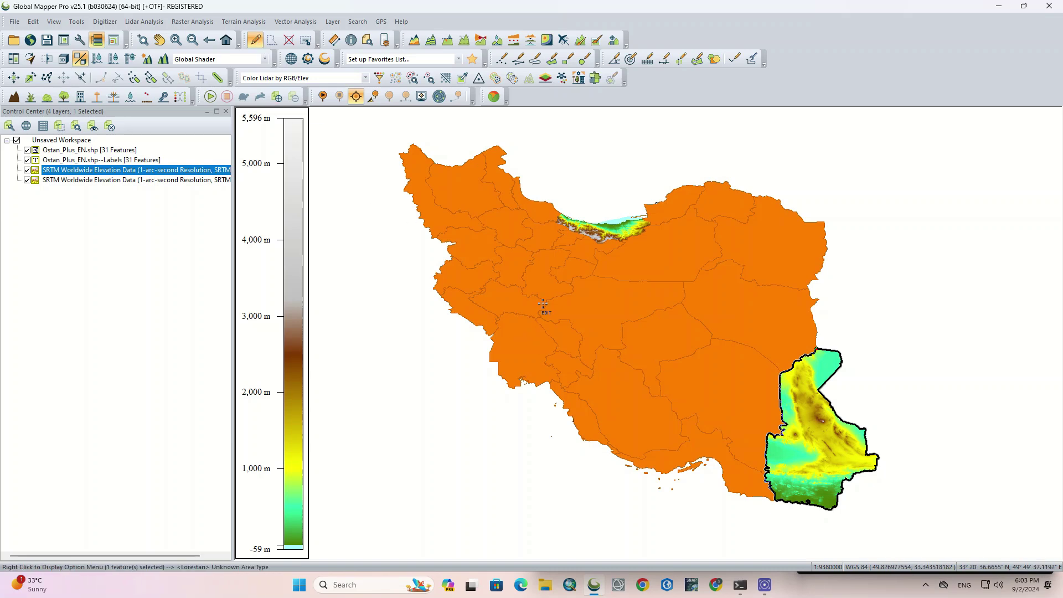
- Select the Khuzestan province and download 1-arc-second SRTM elevation data within that polygon
{"action": "left_click", "coordinate": [511, 331]}
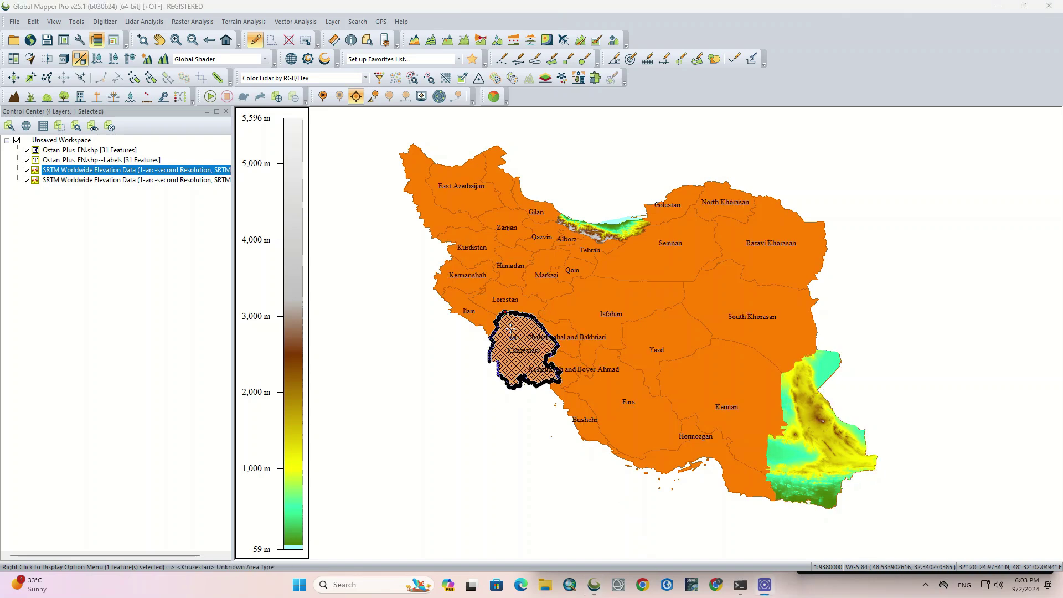
{"action": "left_click", "coordinate": [30, 40]}
{"action": "left_click", "coordinate": [360, 364]}
{"action": "left_click", "coordinate": [707, 131]}
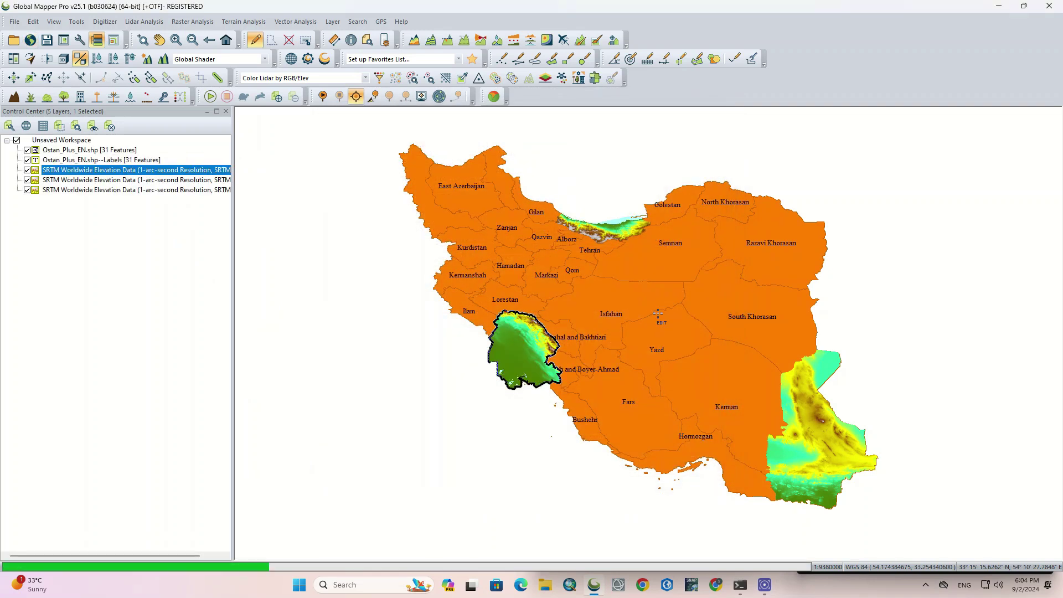
- Select the Isfahan province and download 1-arc-second SRTM elevation data within that polygon
{"action": "left_click", "coordinate": [648, 313]}
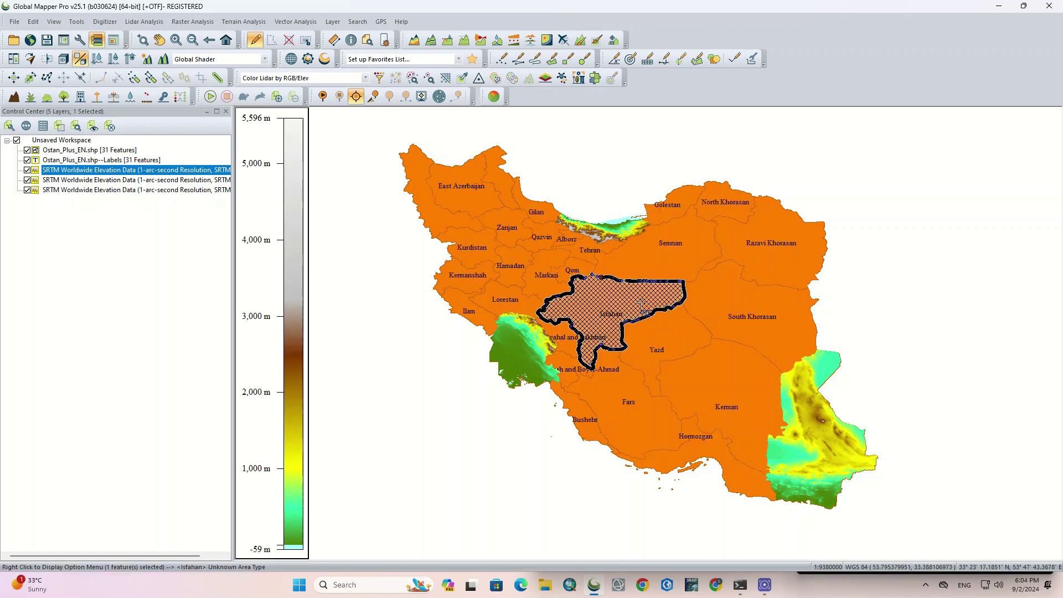
{"action": "left_click", "coordinate": [30, 40]}
{"action": "left_click", "coordinate": [417, 365]}
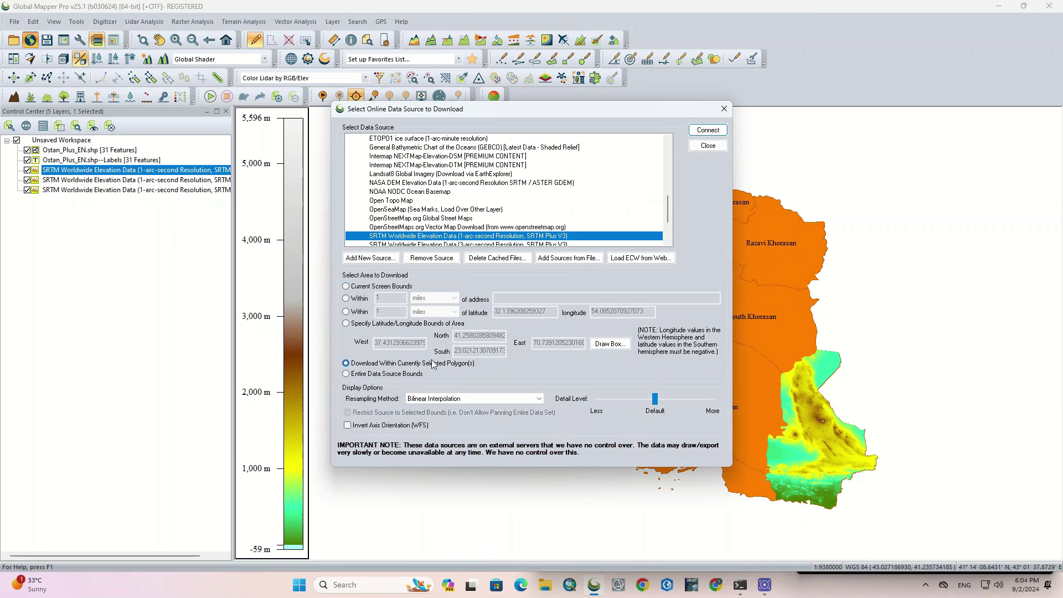
{"action": "left_click", "coordinate": [709, 131]}
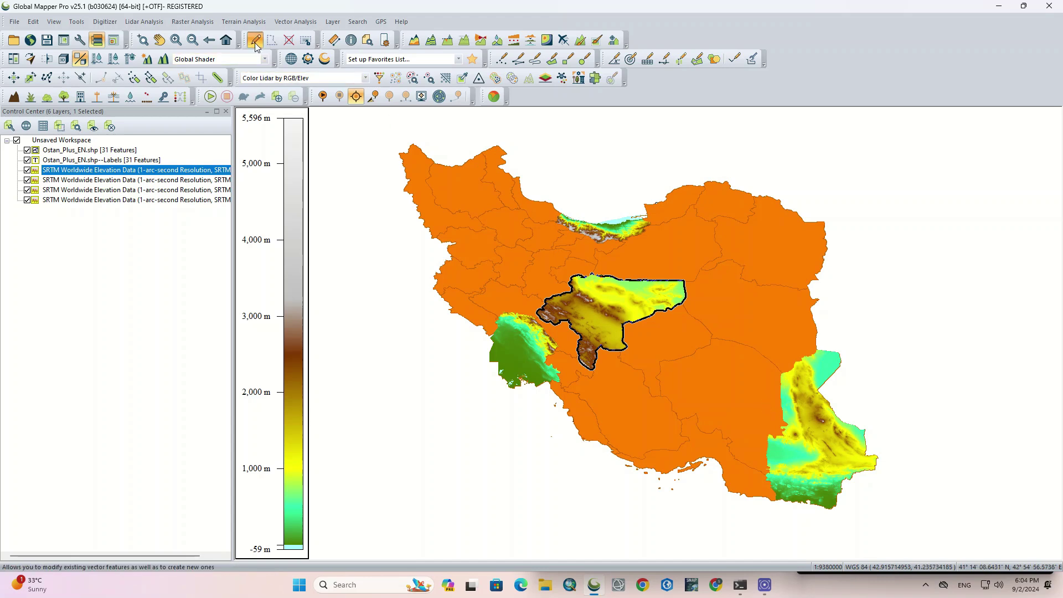
{"action": "left_click", "coordinate": [147, 42]}
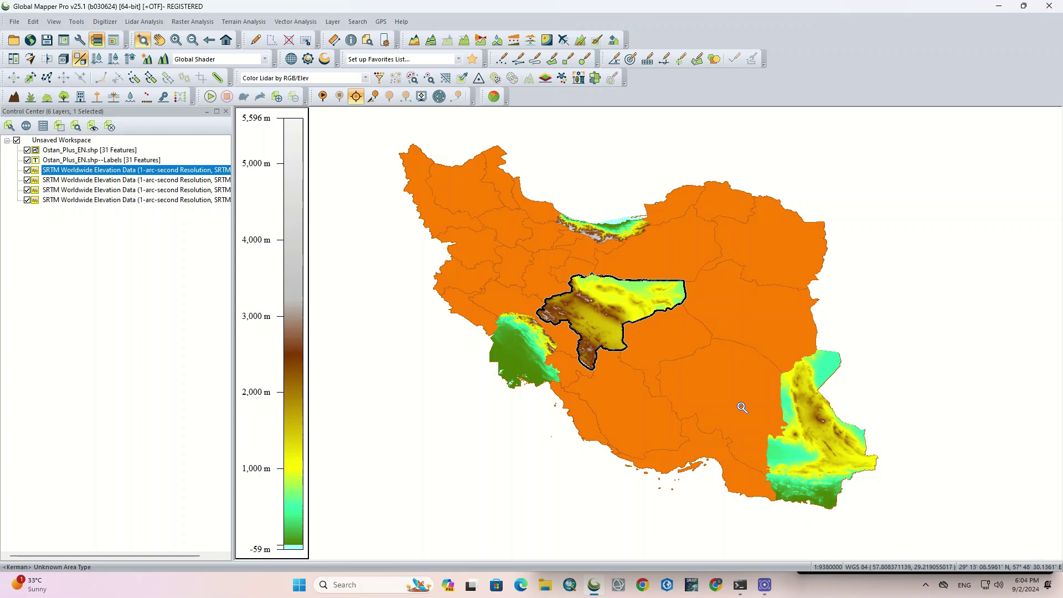
- Hide the Ostan_Plus_EN.shp province polygons and their labels layer, leaving only the four SRTM elevation layers displayed
{"action": "left_click", "coordinate": [158, 41]}
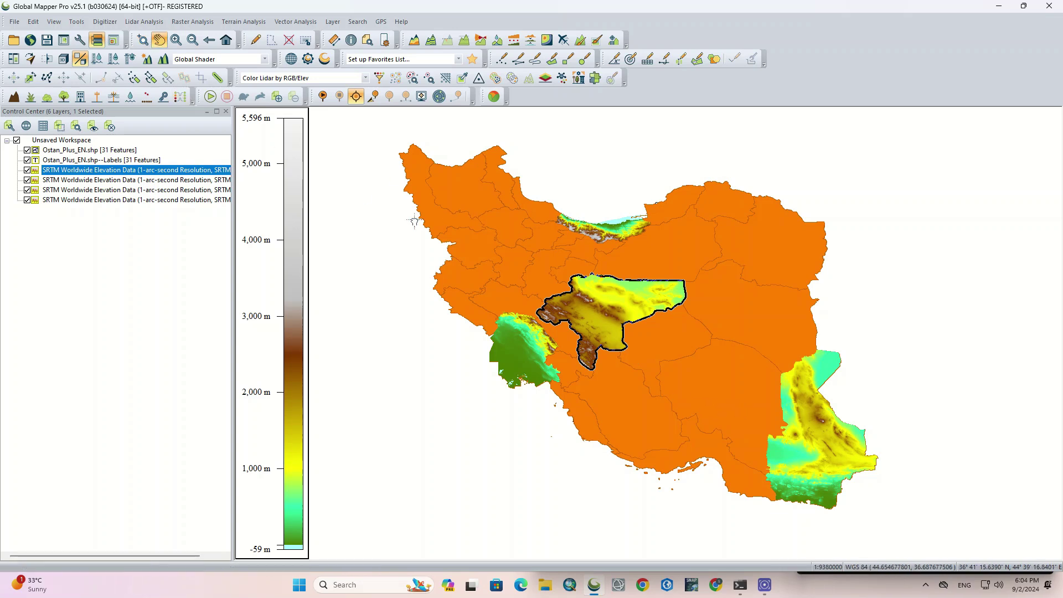
{"action": "left_click_drag", "start_coordinate": [606, 392], "coordinate": [595, 388]}
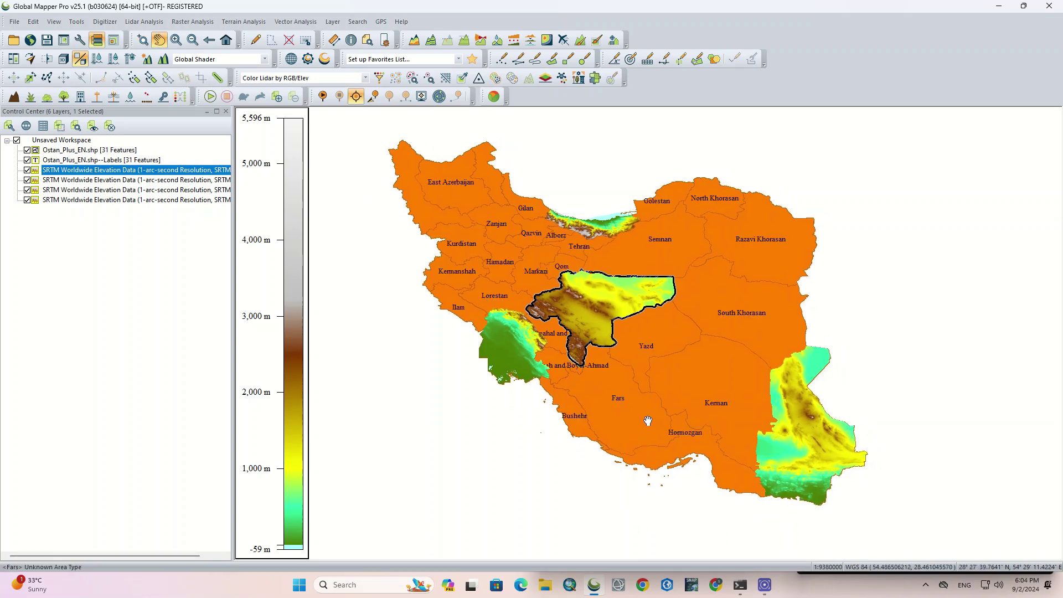
{"action": "left_click", "coordinate": [28, 160]}
{"action": "left_click", "coordinate": [28, 150]}
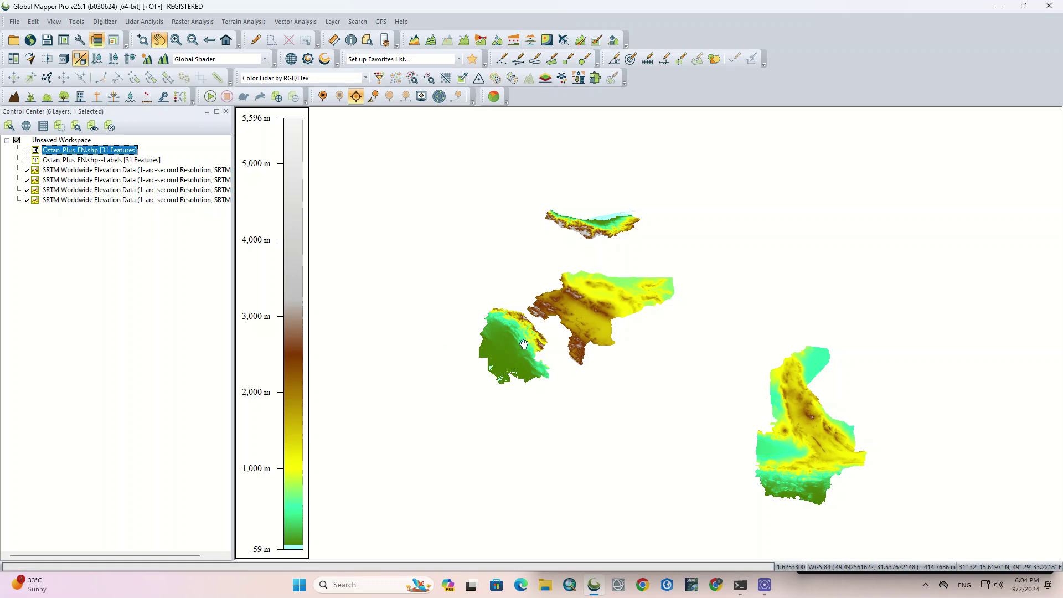
- Zoom in on the Khuzestan elevation data to inspect its clipped boundary and terrain up close
{"action": "scroll", "coordinate": [524, 343], "scroll_direction": "up", "scroll_amount": 2}
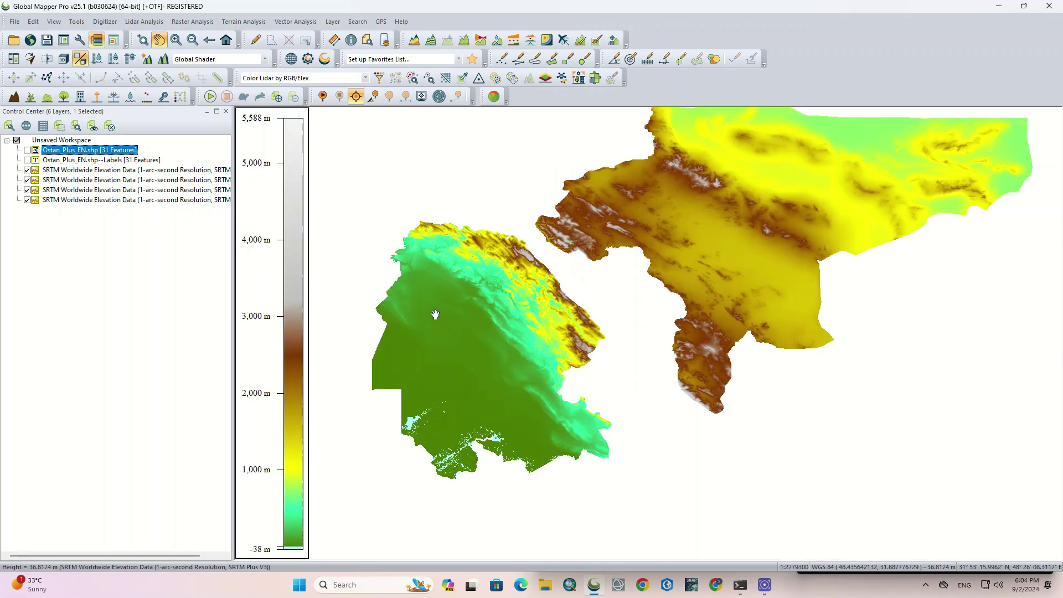
{"action": "left_click", "coordinate": [143, 40]}
{"action": "left_click_drag", "start_coordinate": [331, 200], "coordinate": [654, 484]}
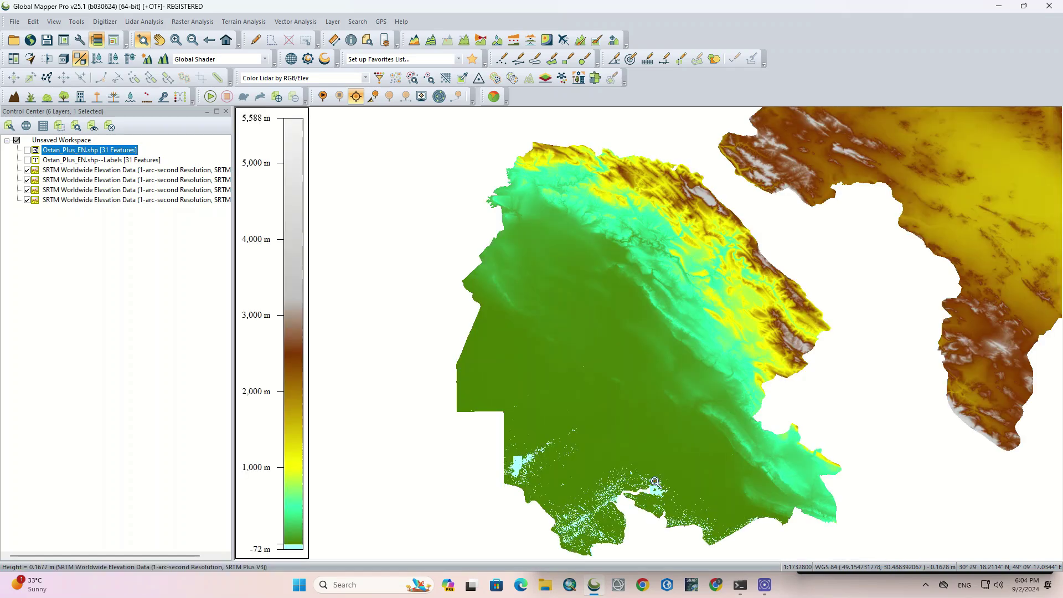
- Zoom in turn to the full extent of the Mazandaran, Sistan and Baluchestan, Khuzestan and Isfahan elevation layers to inspect each one
{"action": "right_click", "coordinate": [67, 174]}
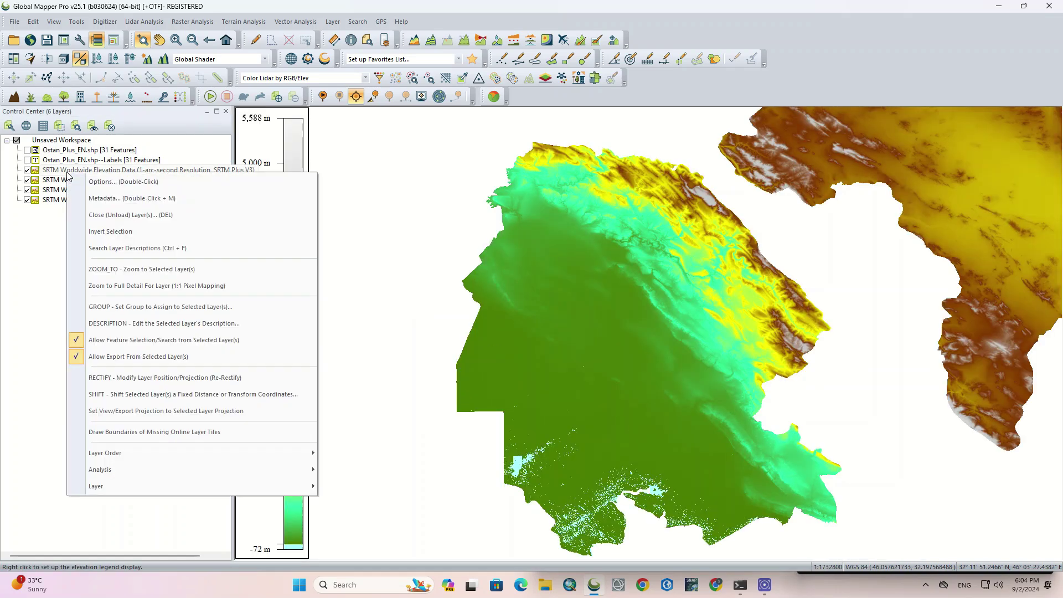
{"action": "left_click", "coordinate": [132, 269]}
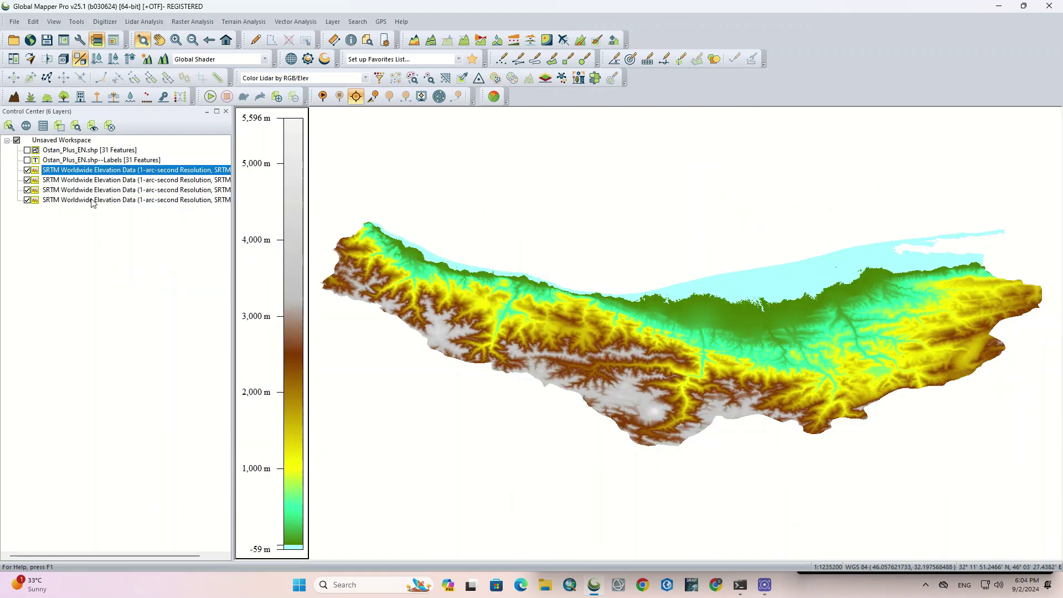
{"action": "right_click", "coordinate": [68, 182]}
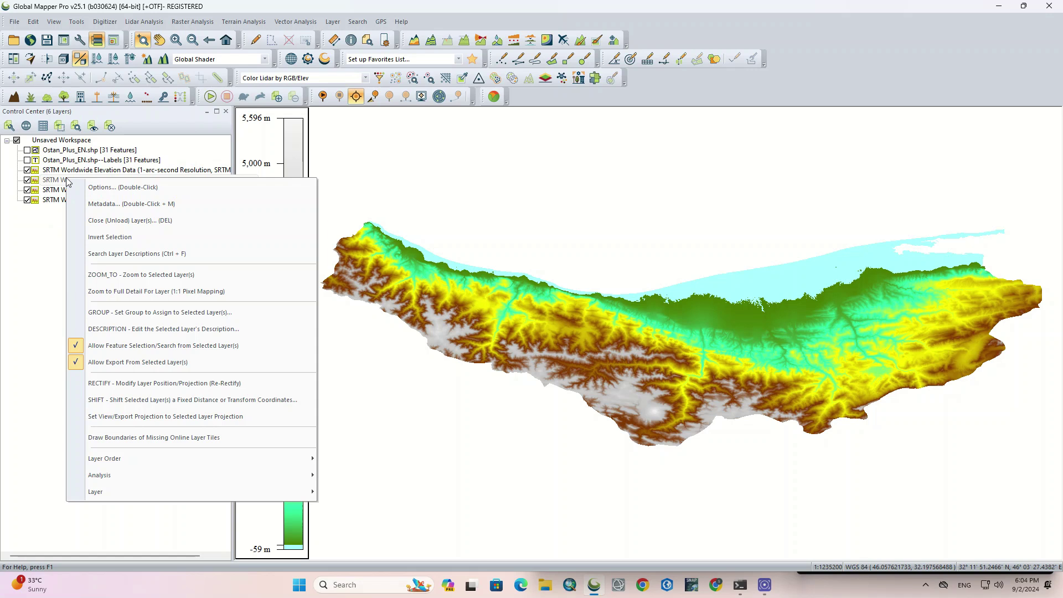
{"action": "left_click", "coordinate": [132, 284]}
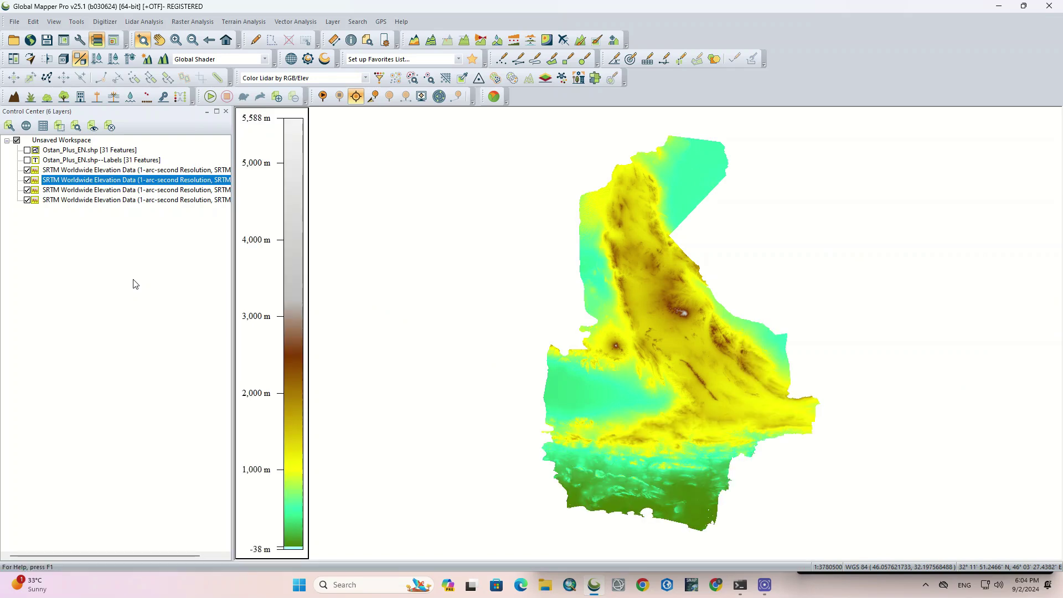
{"action": "left_click", "coordinate": [91, 190]}
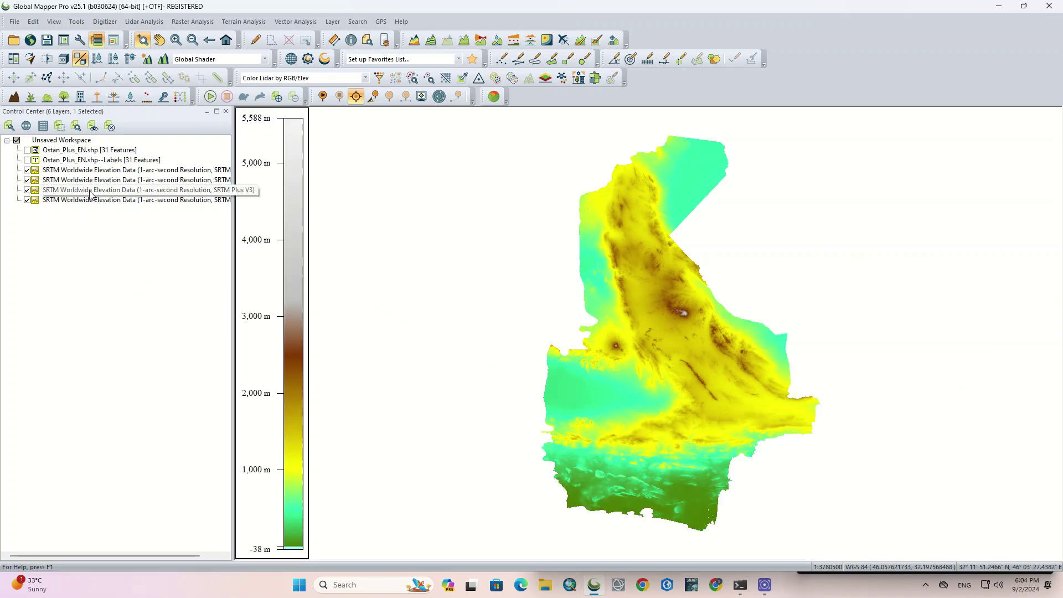
{"action": "right_click", "coordinate": [92, 191]}
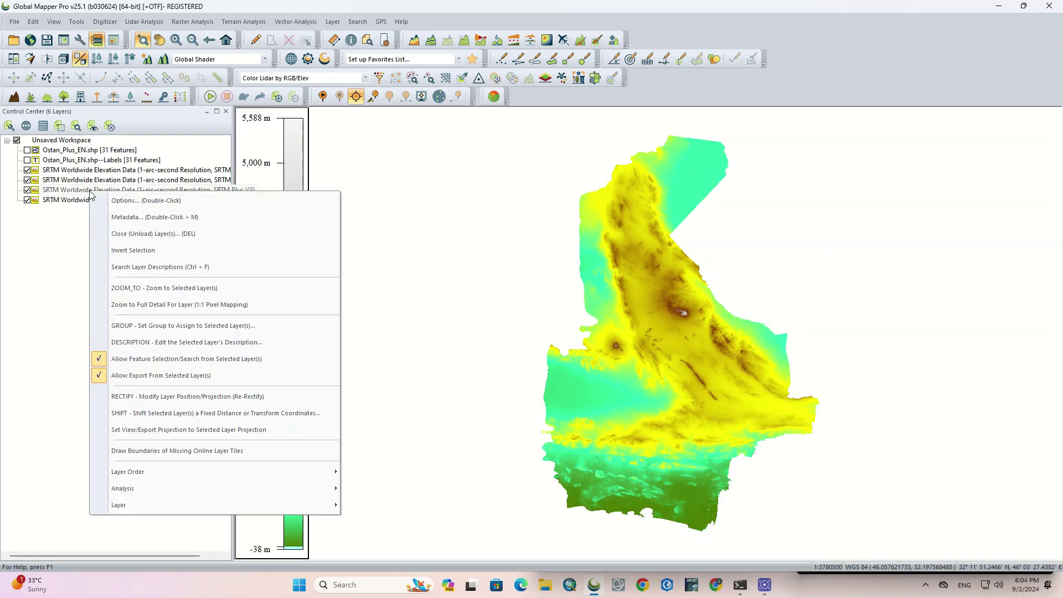
{"action": "left_click", "coordinate": [152, 288]}
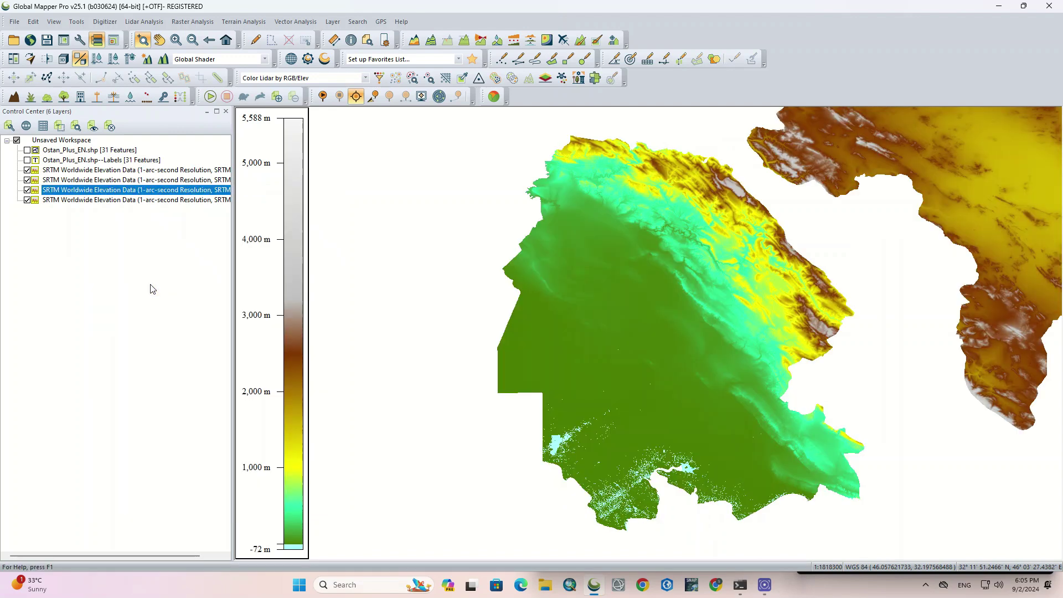
{"action": "left_click", "coordinate": [104, 200]}
{"action": "right_click", "coordinate": [105, 200]}
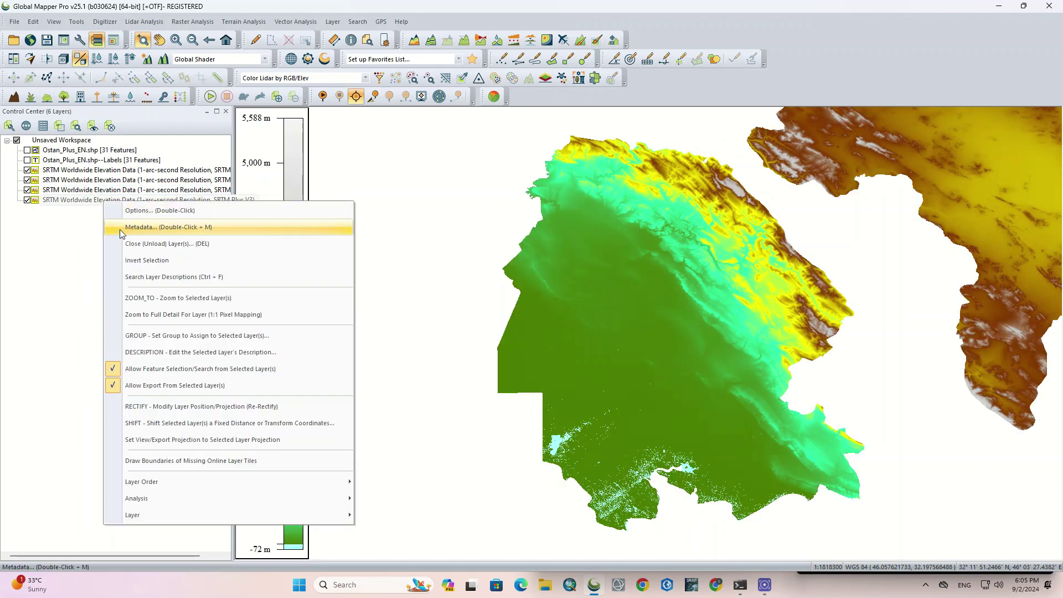
{"action": "left_click", "coordinate": [147, 298]}
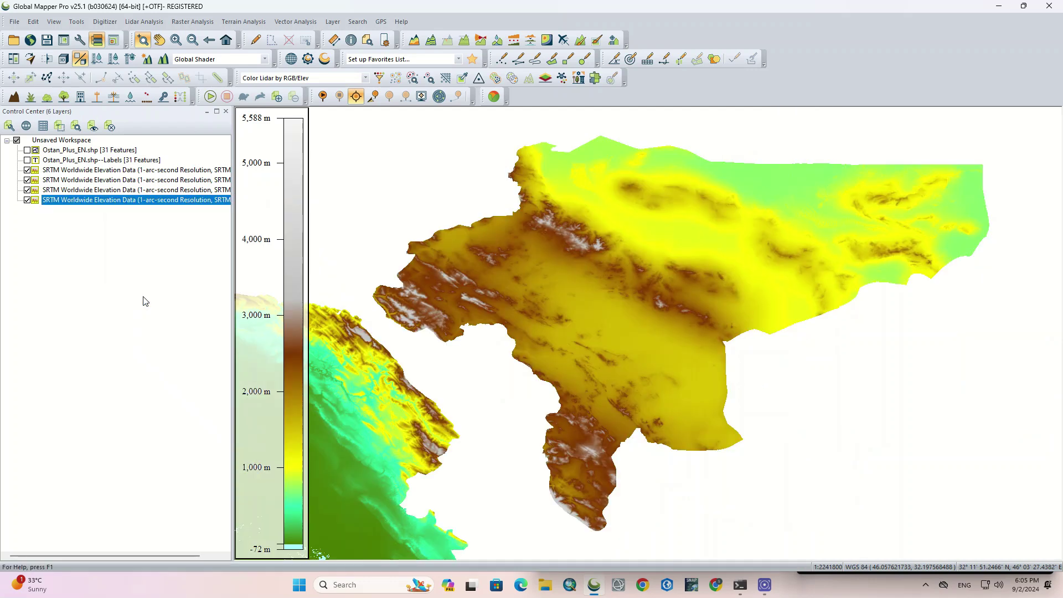
- Return the view to the full extent of the Mazandaran elevation layer
{"action": "left_click", "coordinate": [96, 170]}
{"action": "right_click", "coordinate": [96, 170]}
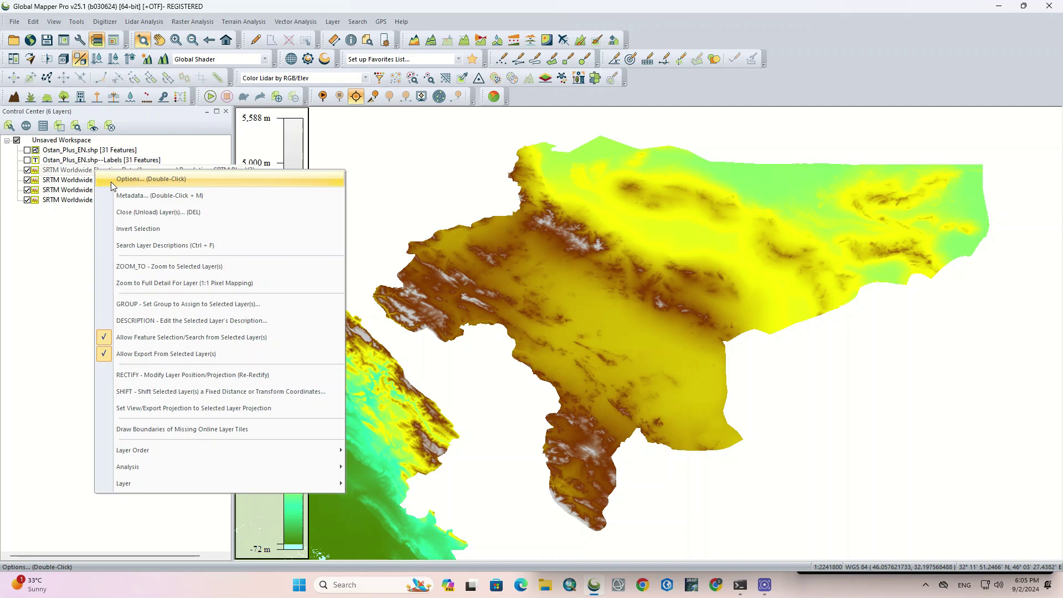
{"action": "left_click", "coordinate": [155, 265]}
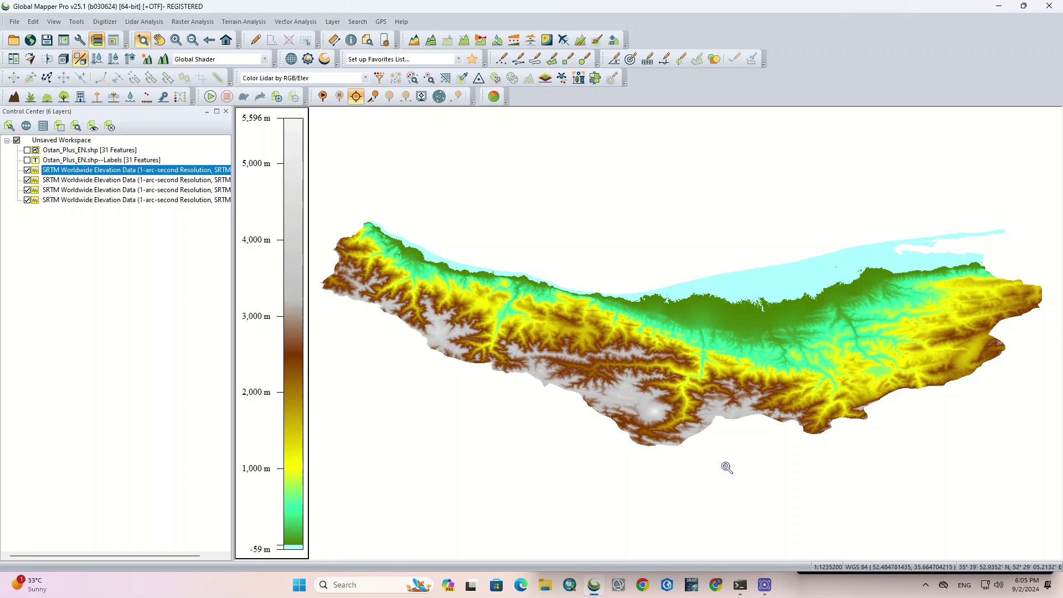
- Show the province polygons and labels around the Mazandaran elevation data, and hide both layers again
{"action": "left_click", "coordinate": [26, 150]}
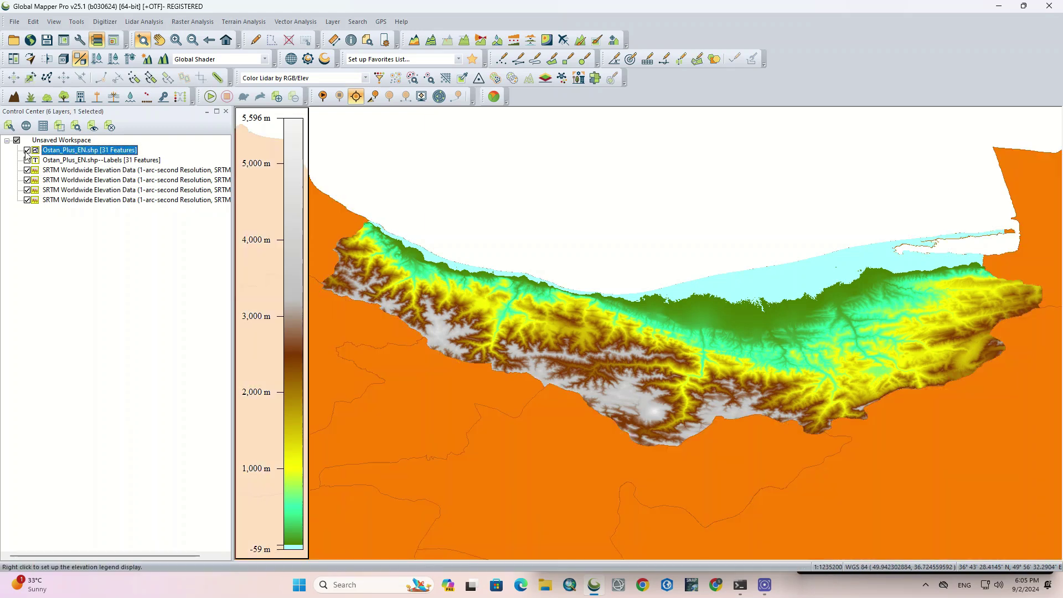
{"action": "left_click", "coordinate": [27, 160]}
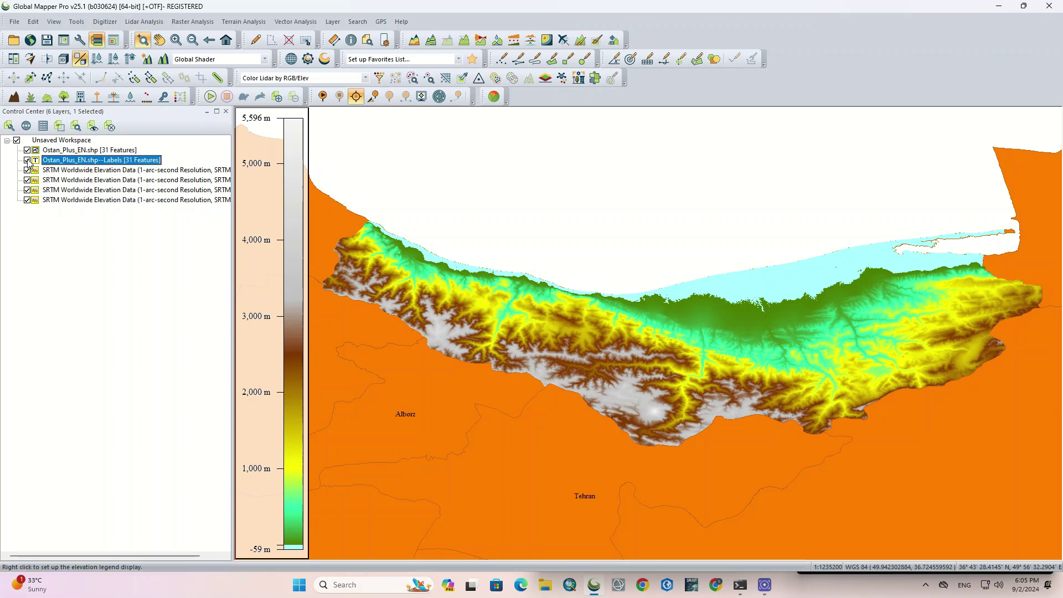
{"action": "left_click", "coordinate": [26, 160]}
{"action": "left_click", "coordinate": [26, 150]}
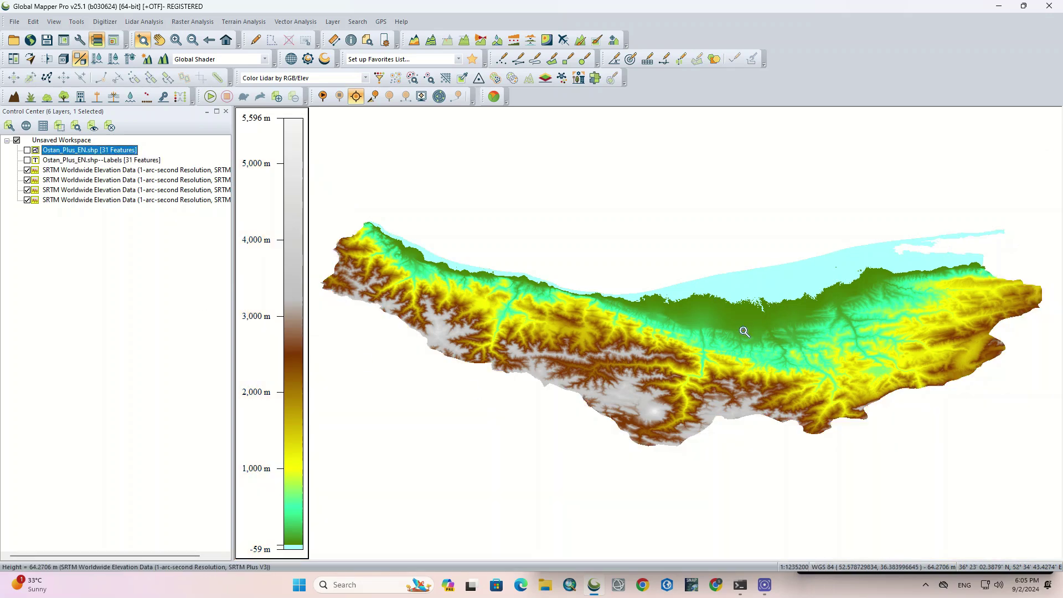